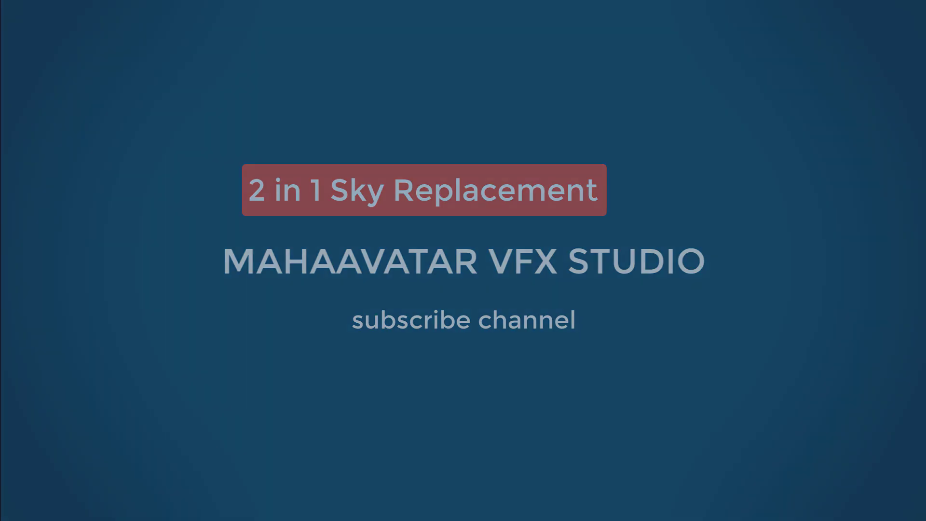
Step: Play back the finished Comp 1 with the horses under the replaced sky
key(space)
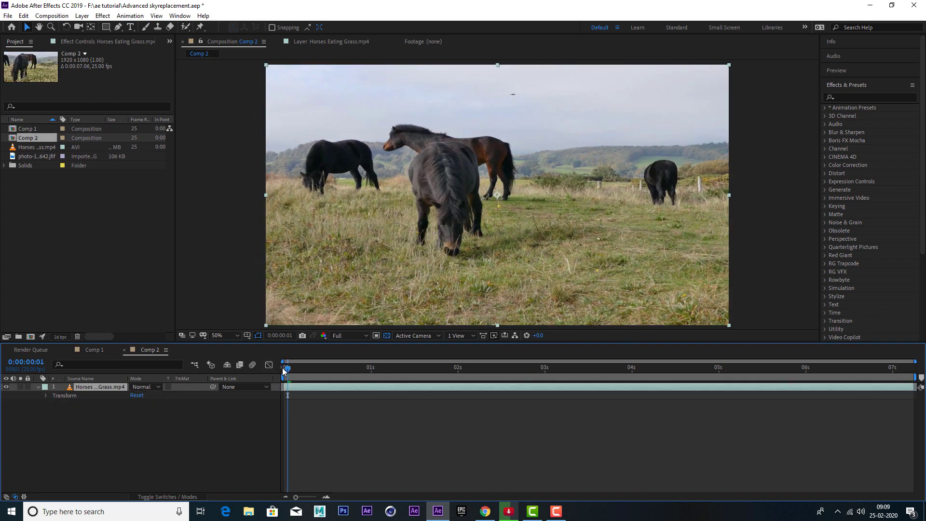
Step: In Comp 2, return to the first frame and duplicate the horse footage layer twice
mouse_move(287, 370)
mouse_down()
mouse_move(371, 384)
mouse_move(910, 384)
mouse_up()
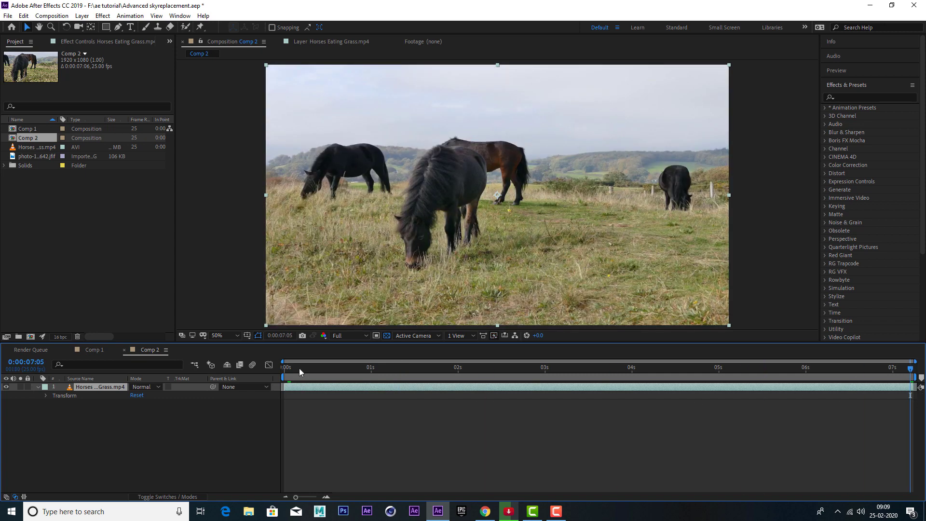
drag(299, 370, 473, 370)
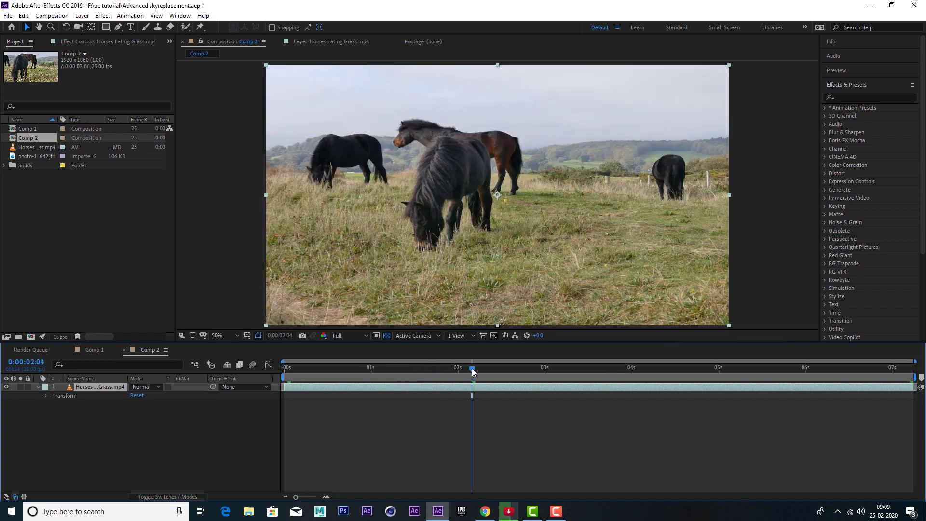
drag(473, 371, 285, 370)
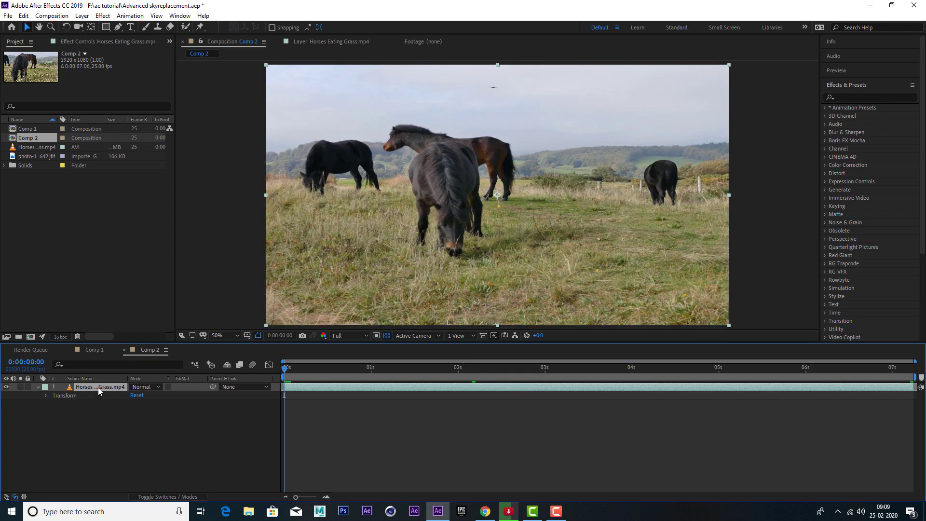
key(ctrl+d)
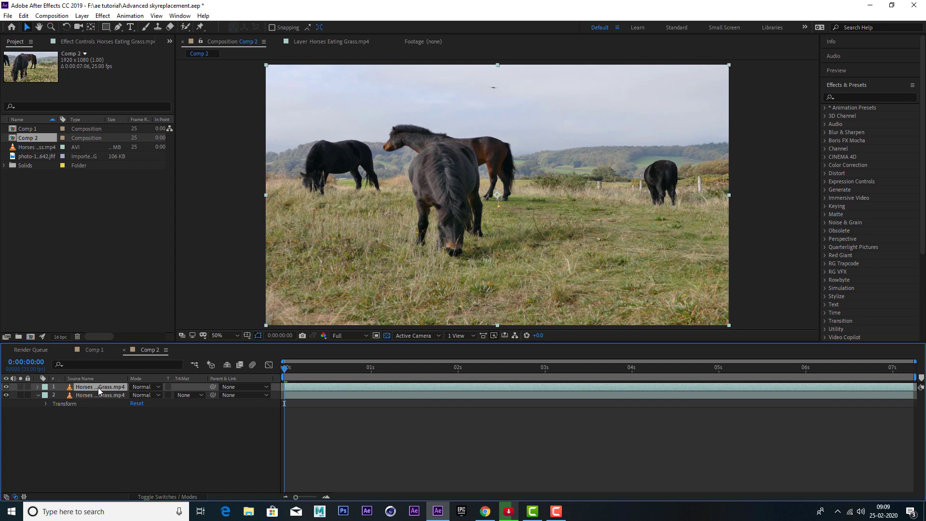
key(ctrl+d)
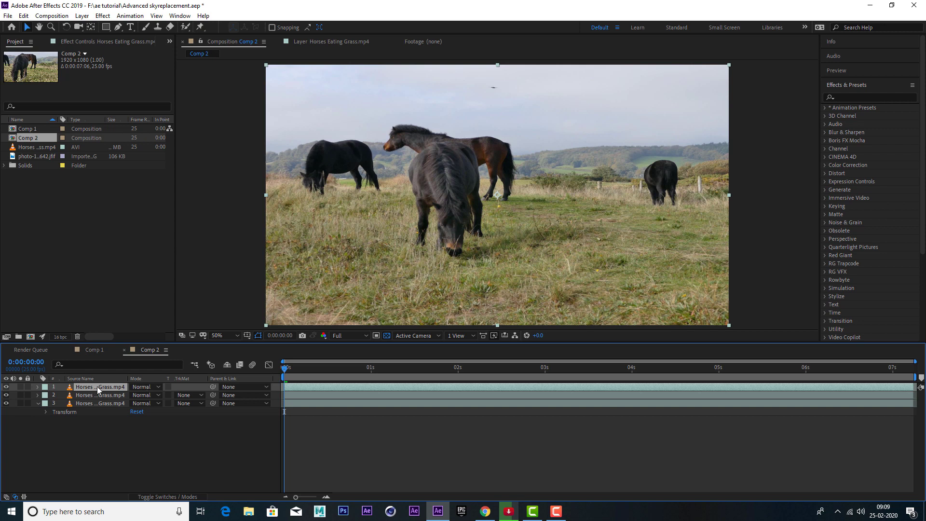
Step: Apply Color Correction > Colorama to the top horse footage layer
click(103, 16)
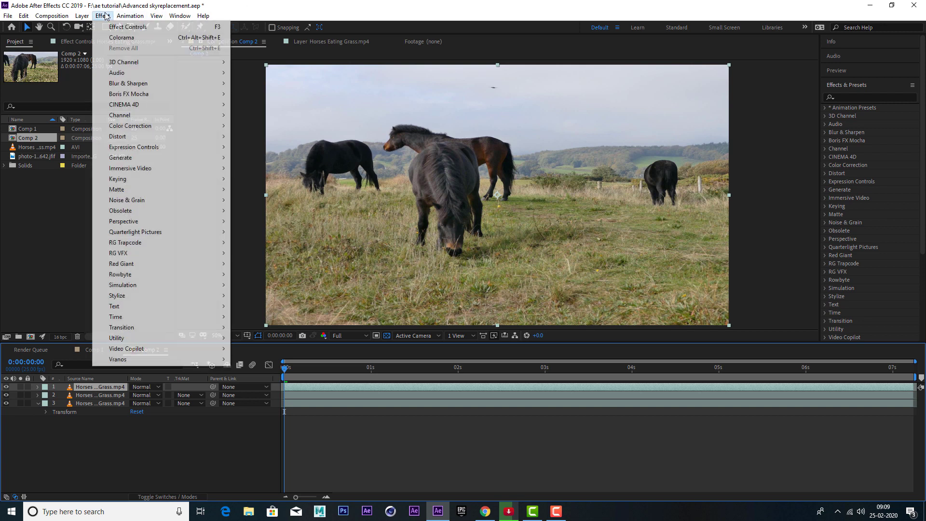
mouse_move(137, 126)
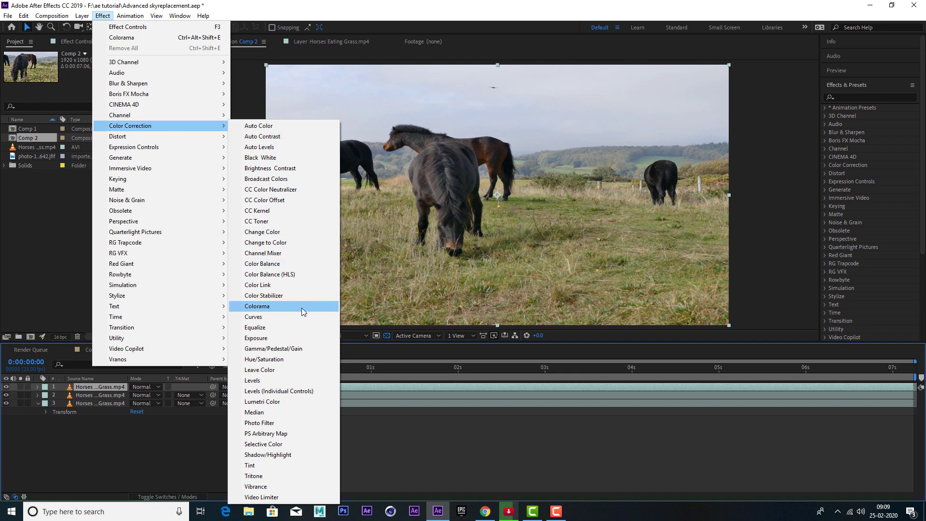
click(284, 310)
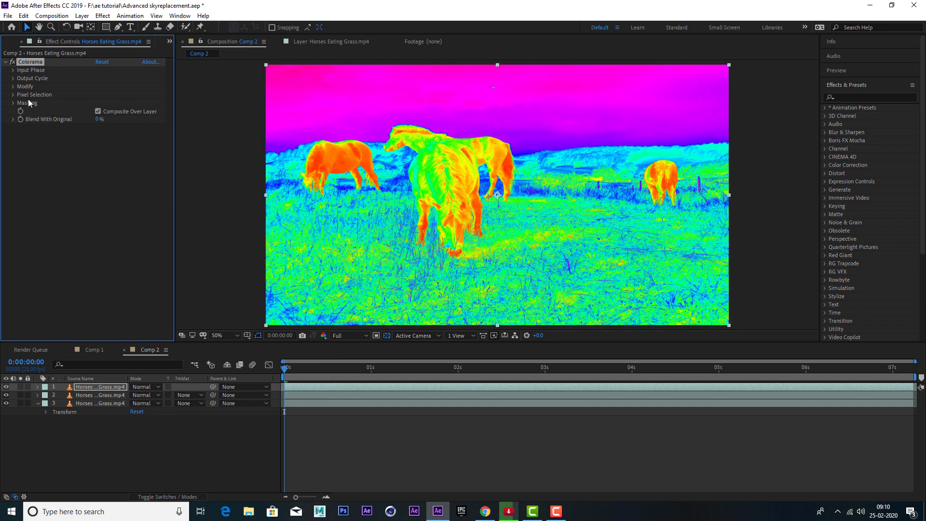
Step: Set Colorama's preset palette to Ramp Grey and hide layers 2 and 3
click(14, 78)
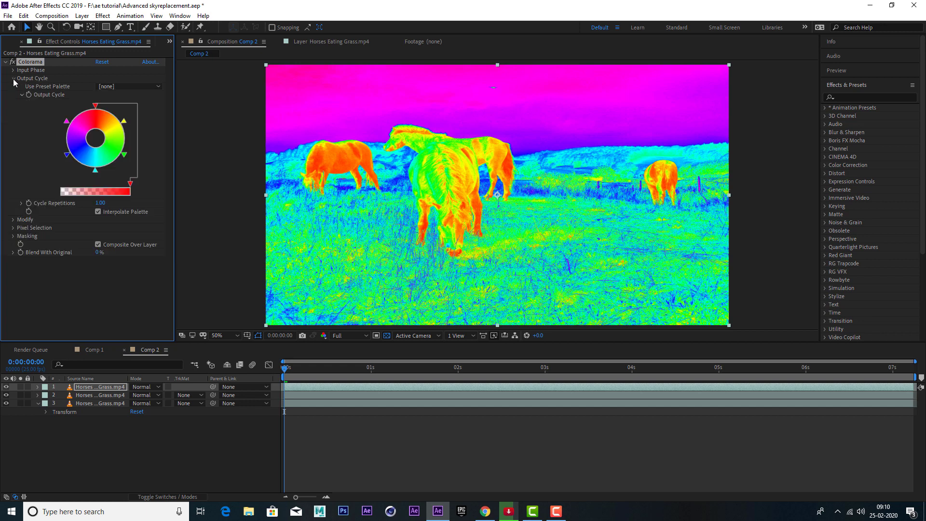
click(120, 86)
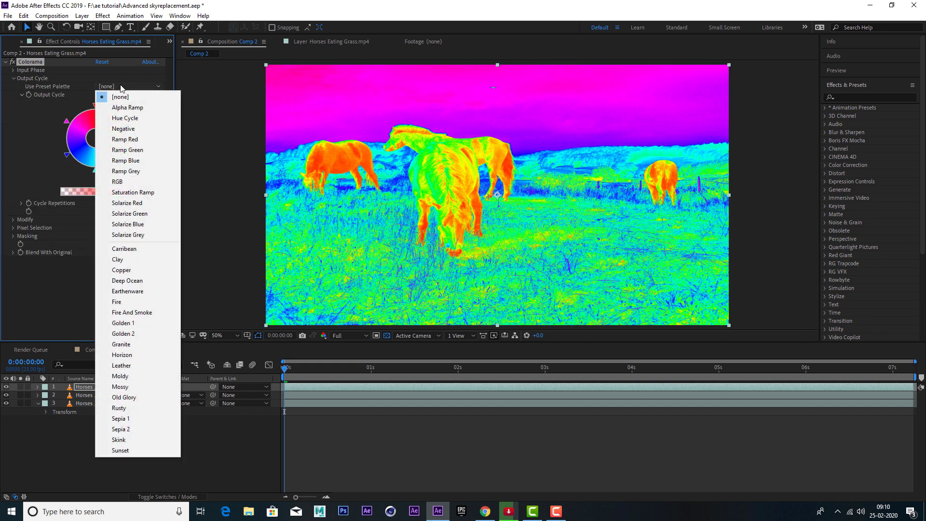
click(153, 172)
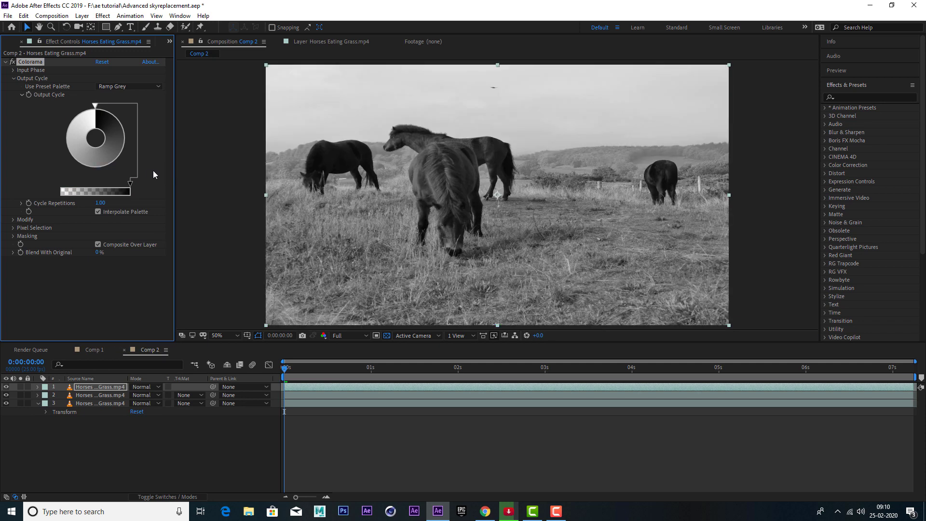
click(7, 404)
click(6, 396)
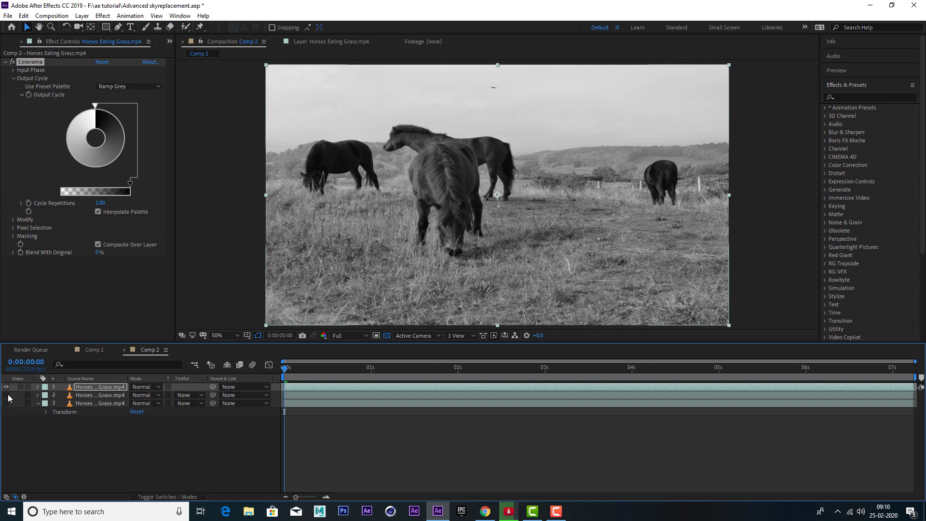
Step: Make an output cycle stop black and drag it to darken the ground
double_click(69, 146)
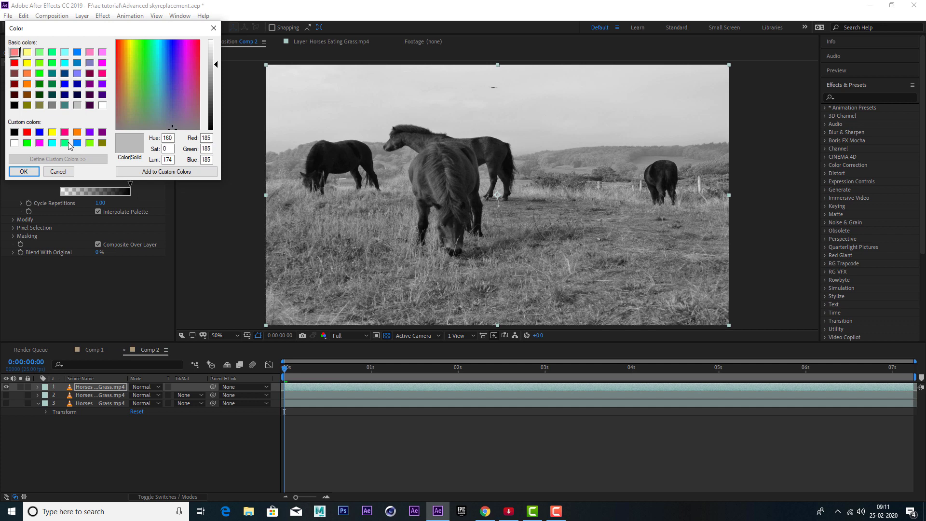
click(15, 133)
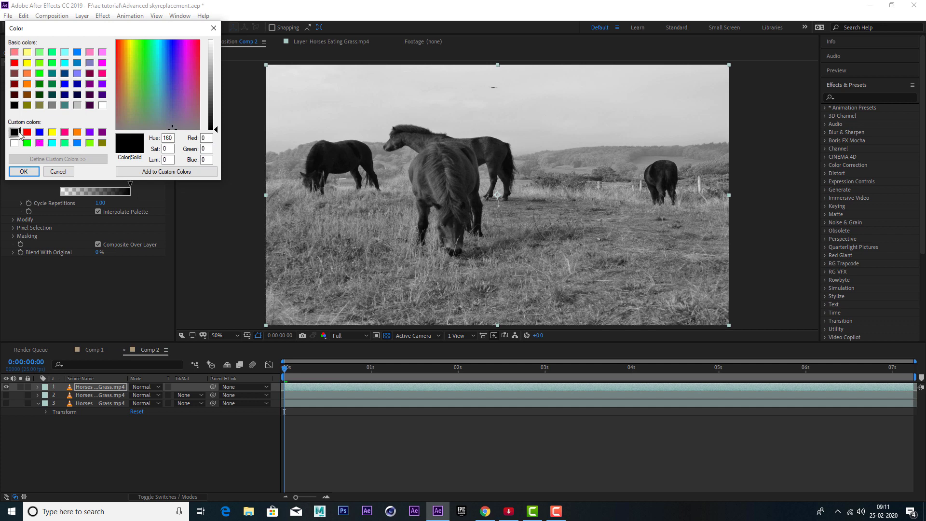
click(24, 171)
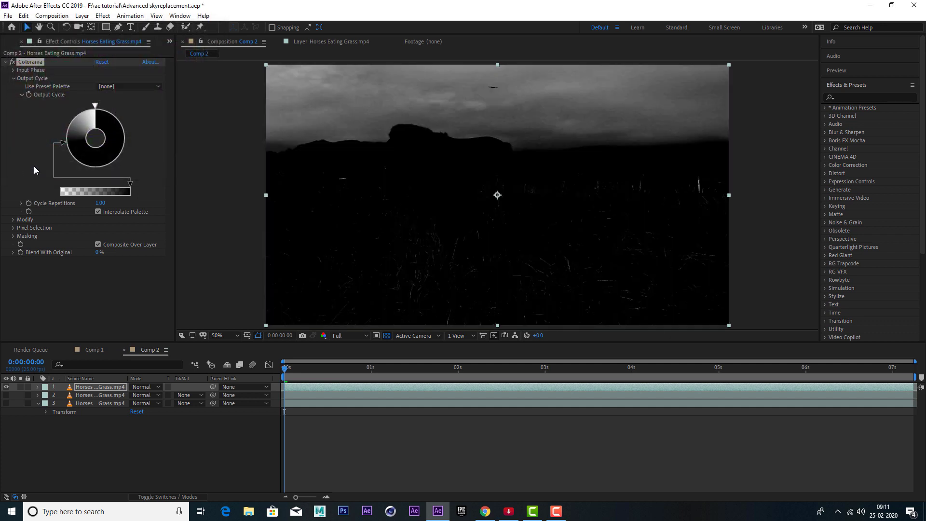
drag(66, 146, 65, 143)
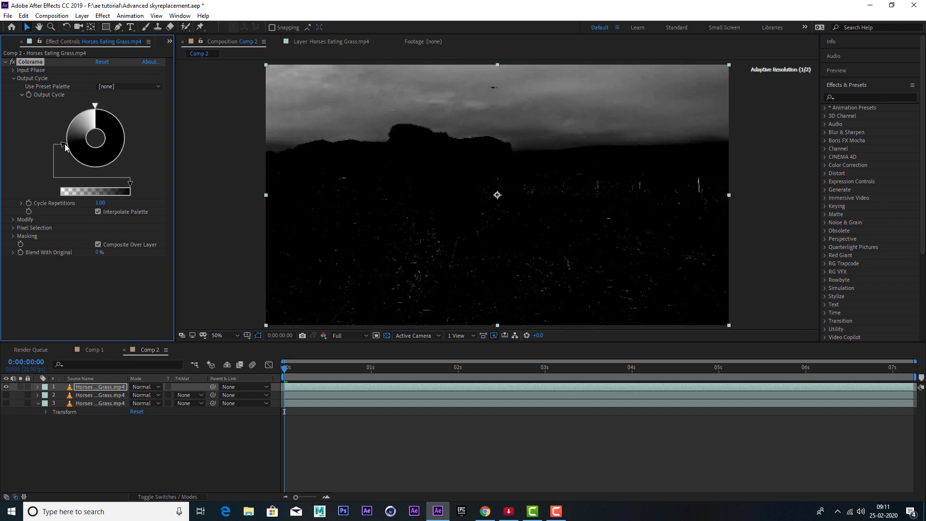
drag(65, 142, 70, 150)
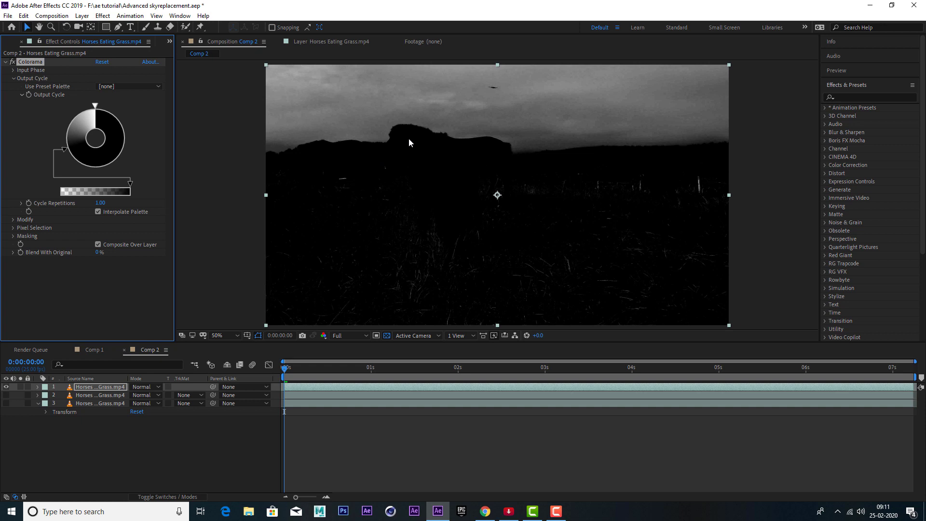
Step: Add a white stop and tune the stops until the sky is white
double_click(74, 124)
click(15, 143)
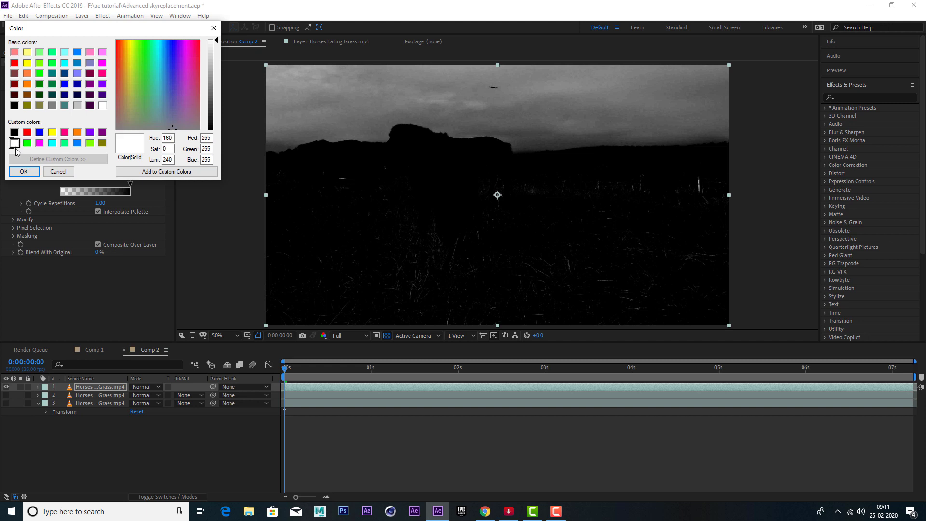
click(23, 171)
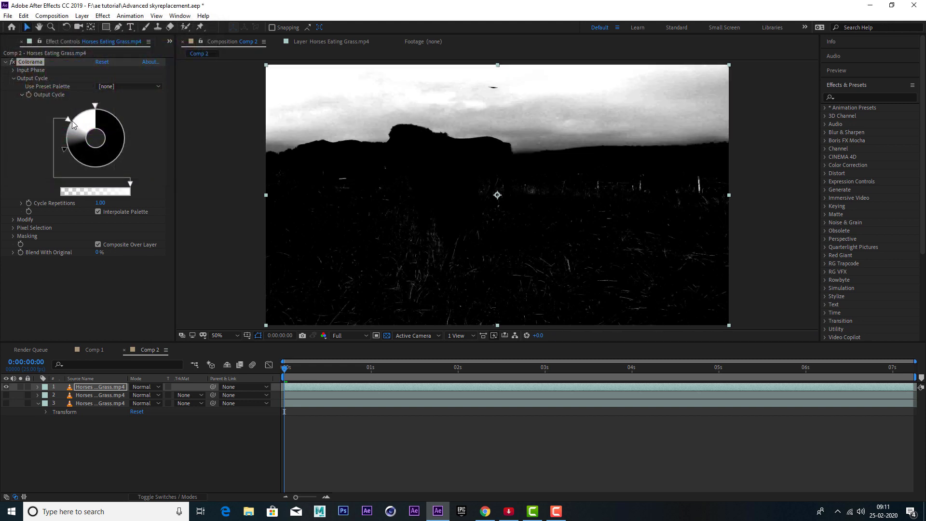
drag(69, 119, 64, 132)
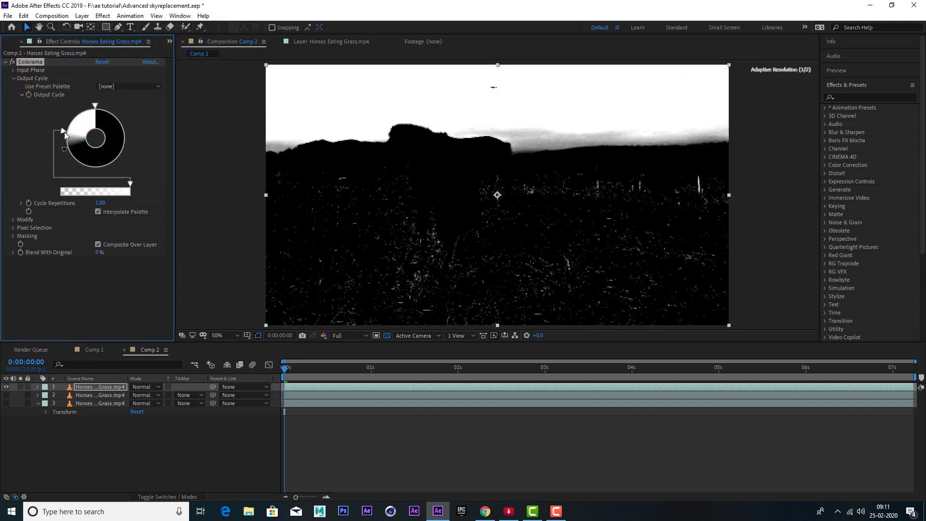
drag(65, 132, 51, 137)
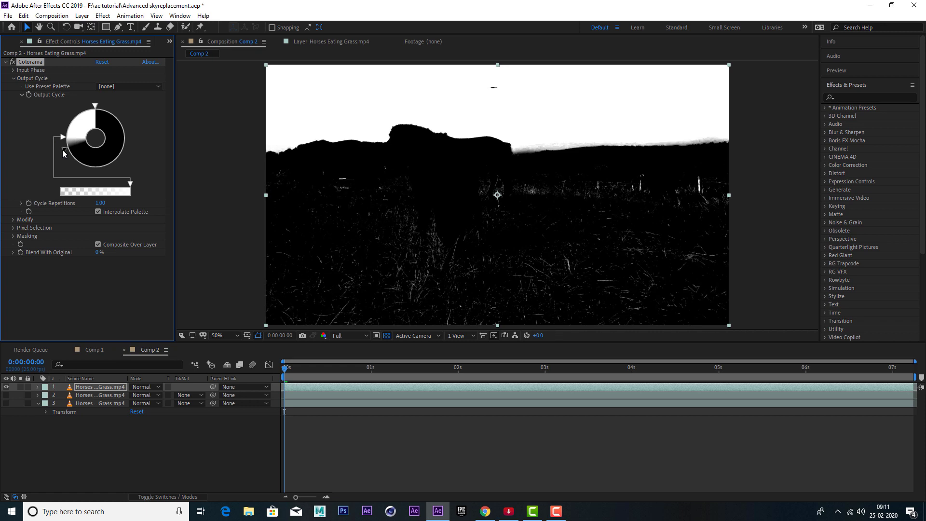
drag(63, 150, 64, 151)
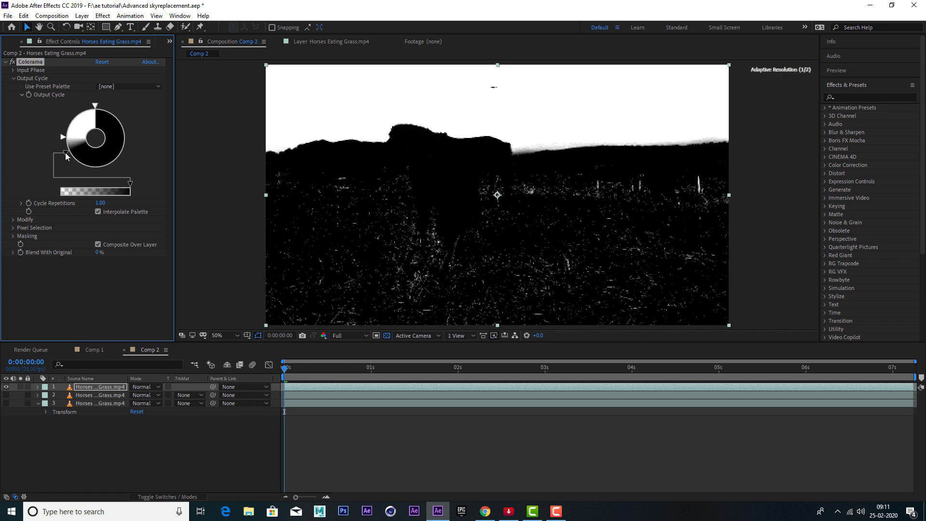
click(65, 153)
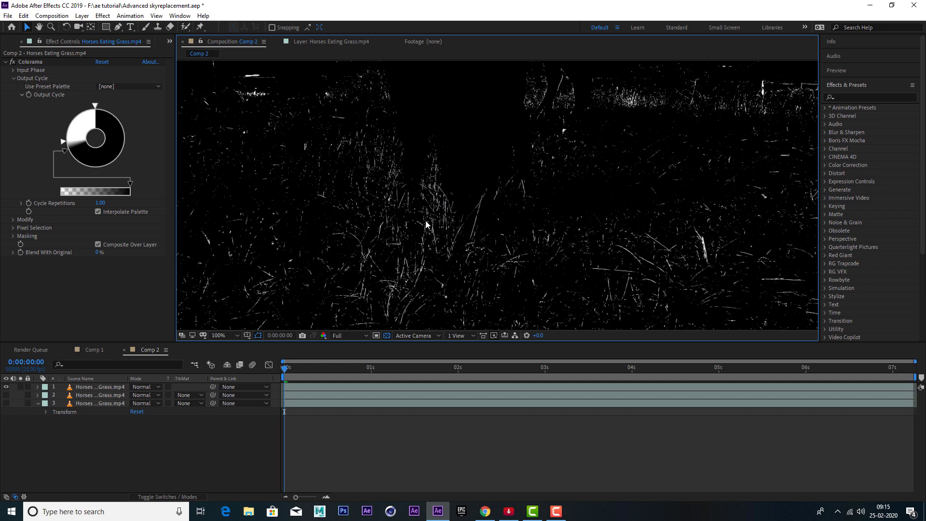
Step: Zoom the viewer to check the black-and-white matte and select the Colorama layer
scroll(433, 216, down, 2)
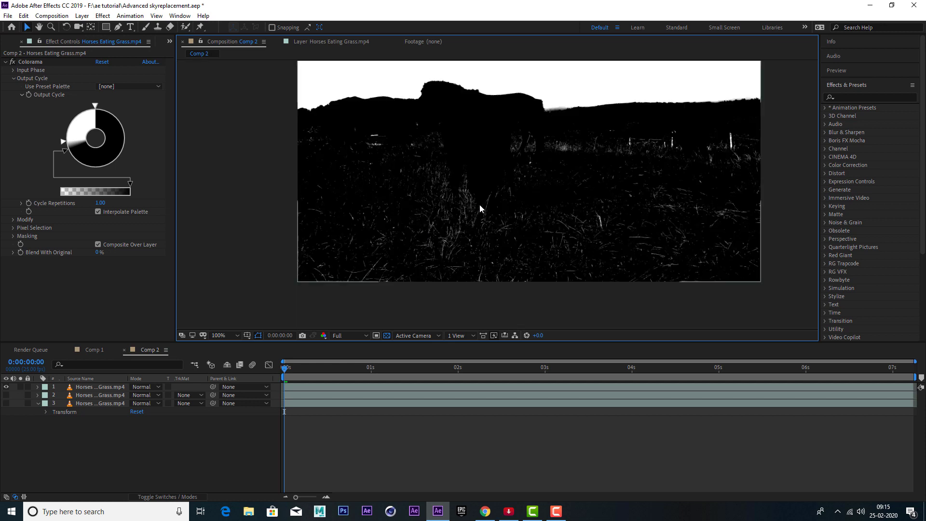
scroll(479, 204, up, 2)
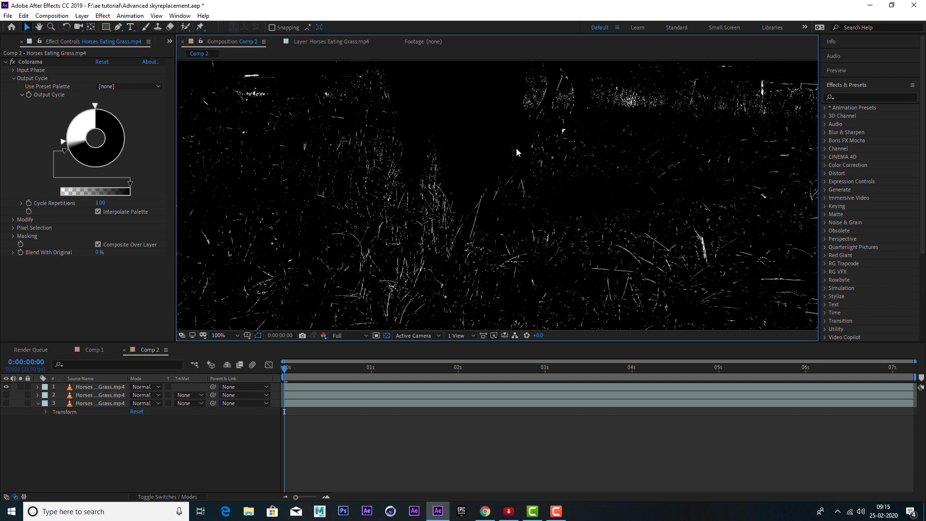
scroll(431, 199, down, 2)
click(466, 196)
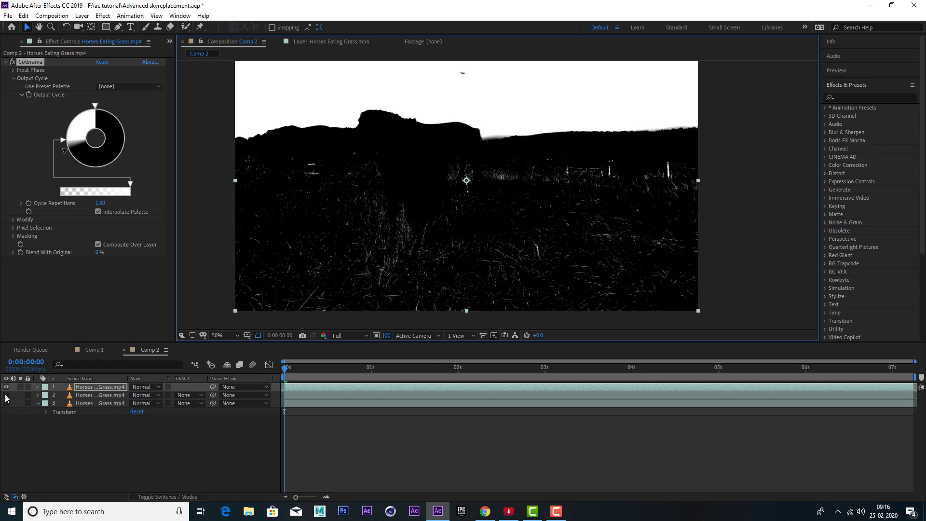
Step: Show layer 2 with Luma Inverted Matte as its Track Matte, and show layer 3 beneath
click(5, 395)
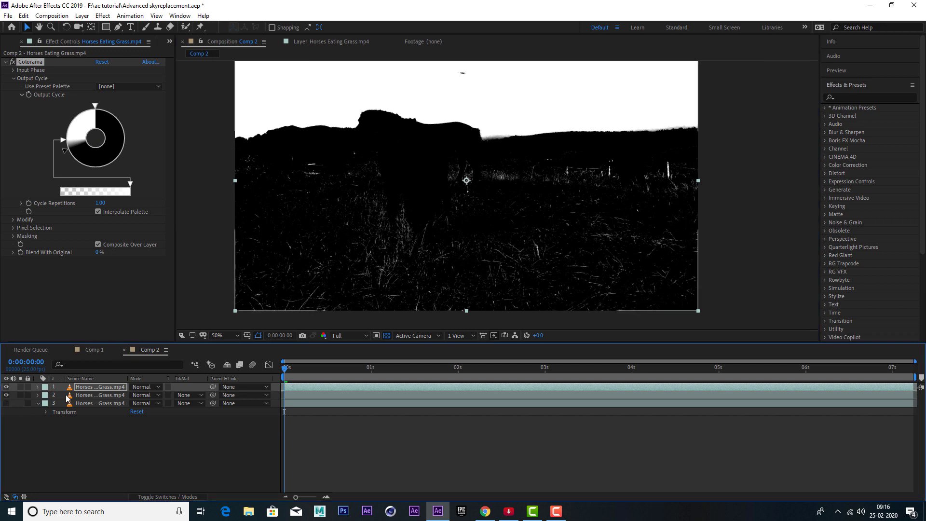
click(92, 395)
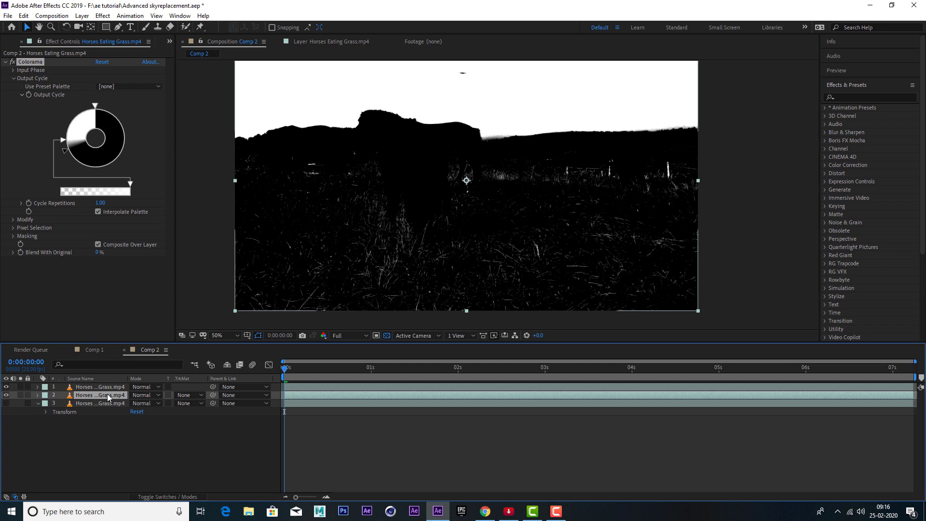
click(201, 396)
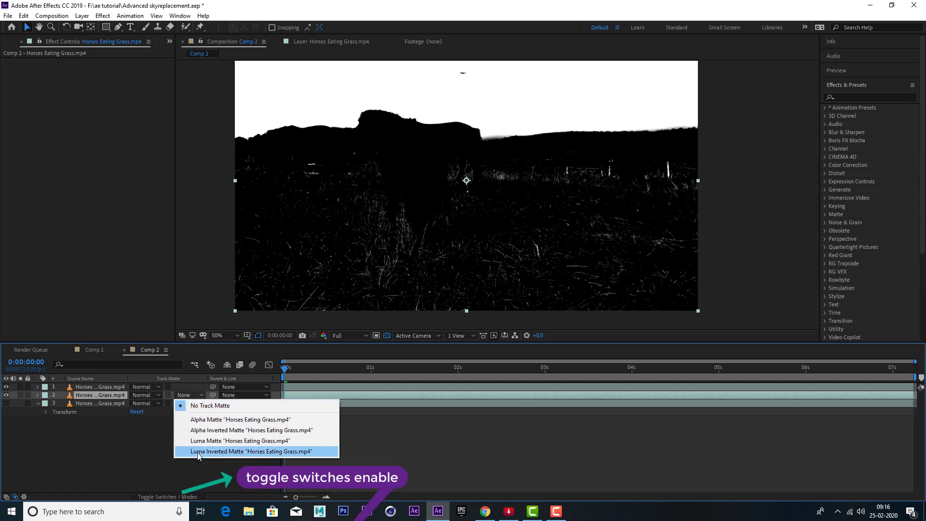
click(226, 452)
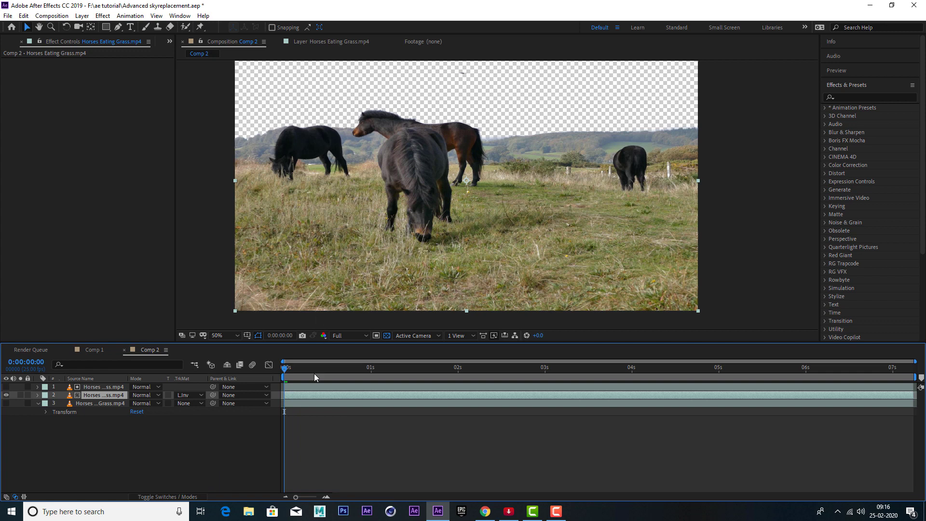
drag(291, 369, 329, 369)
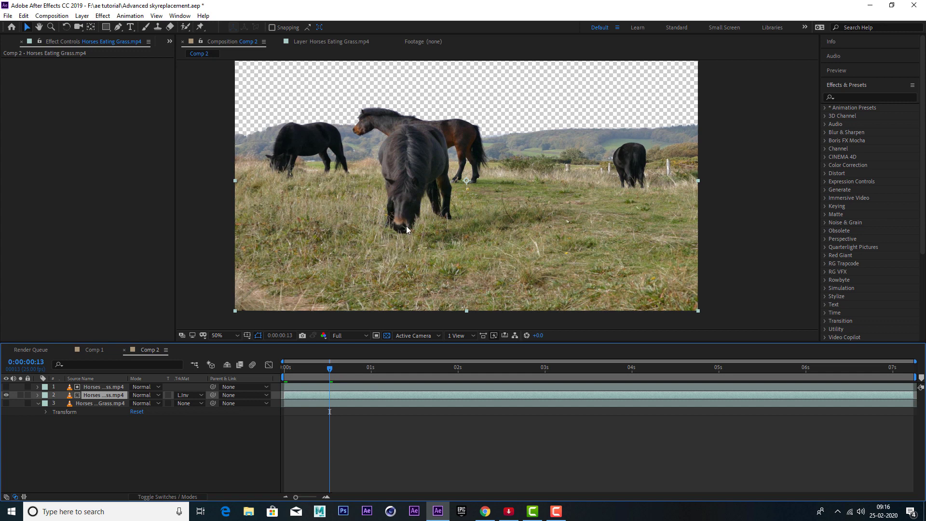
click(6, 403)
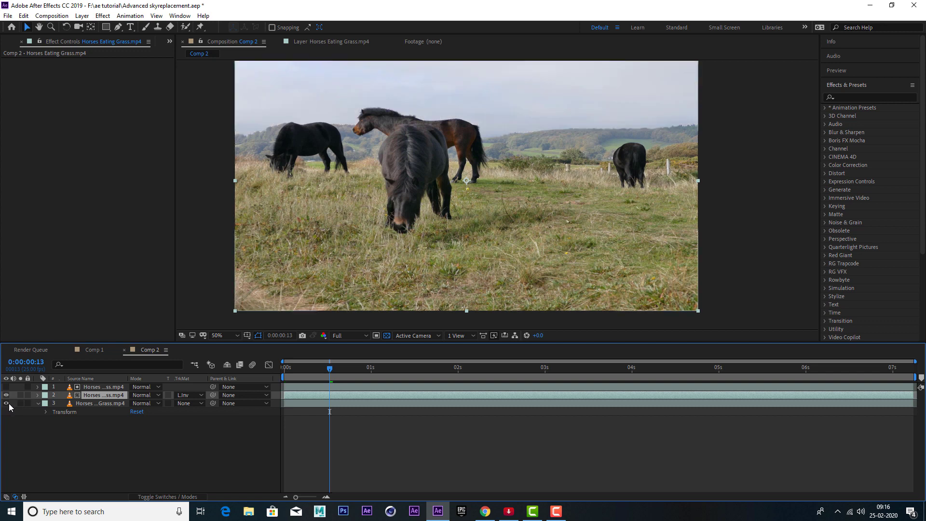
Step: Draw a rectangle mask from the horizon down and move it from layer 2 to layer 3
click(106, 27)
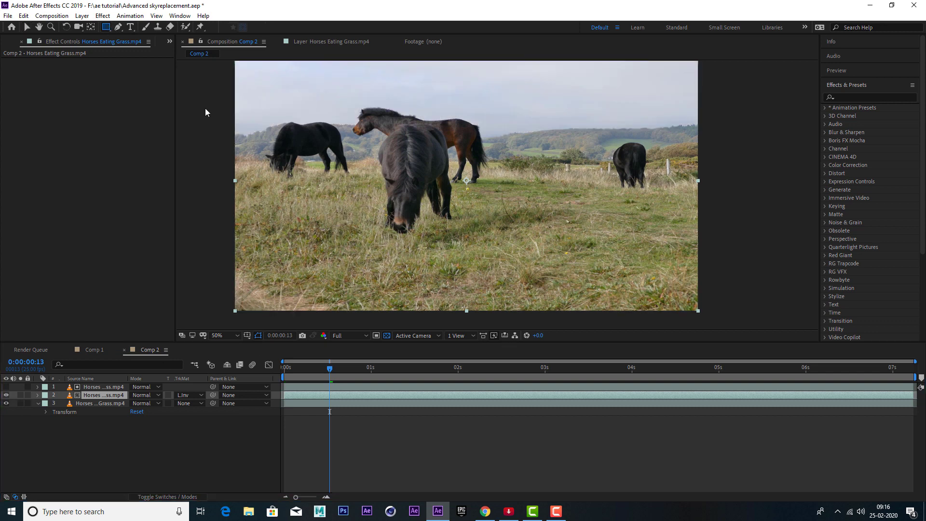
drag(236, 142, 709, 327)
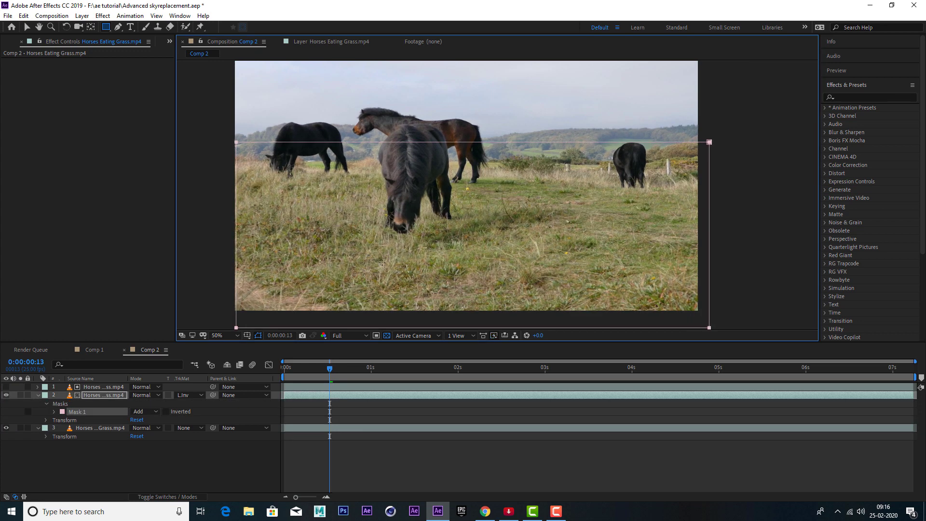
key(Delete)
click(103, 418)
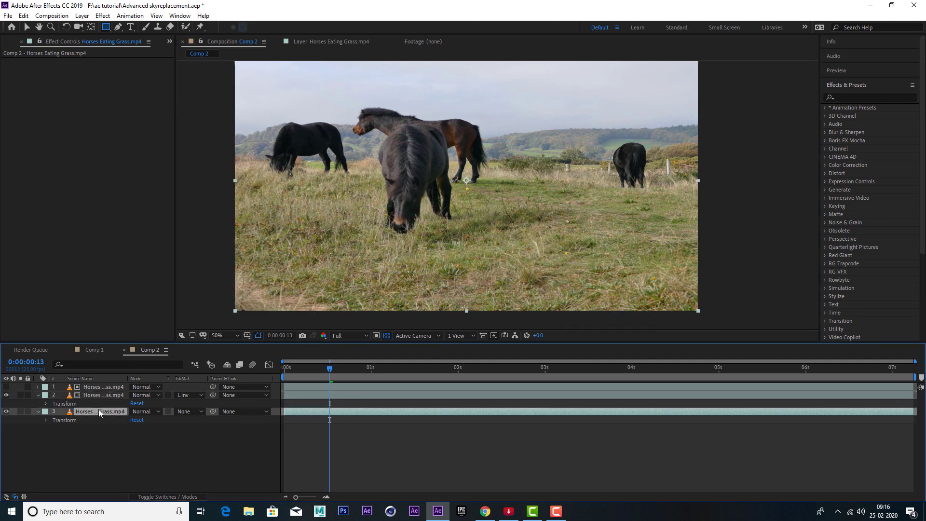
key(ctrl+v)
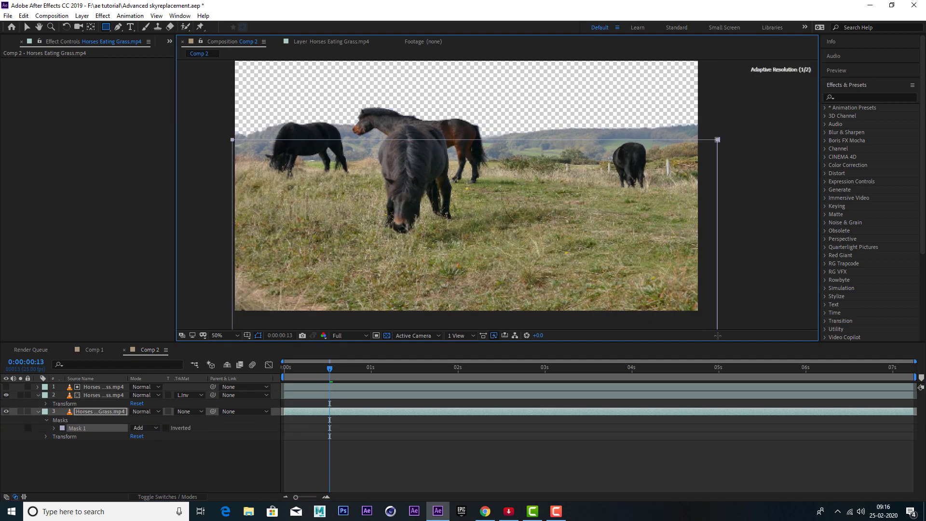
click(6, 415)
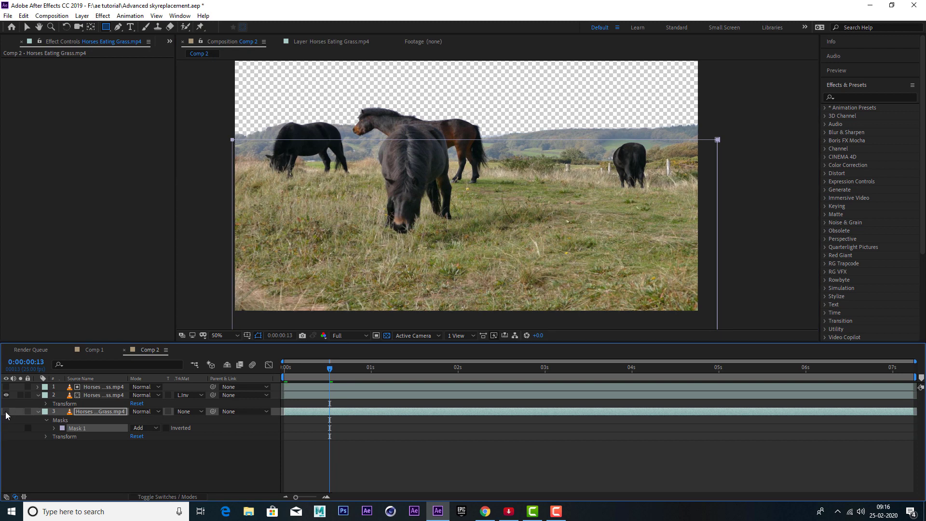
Step: Feather Mask 1 to 3 and add the sky photo below the horses
click(54, 428)
drag(137, 444, 151, 444)
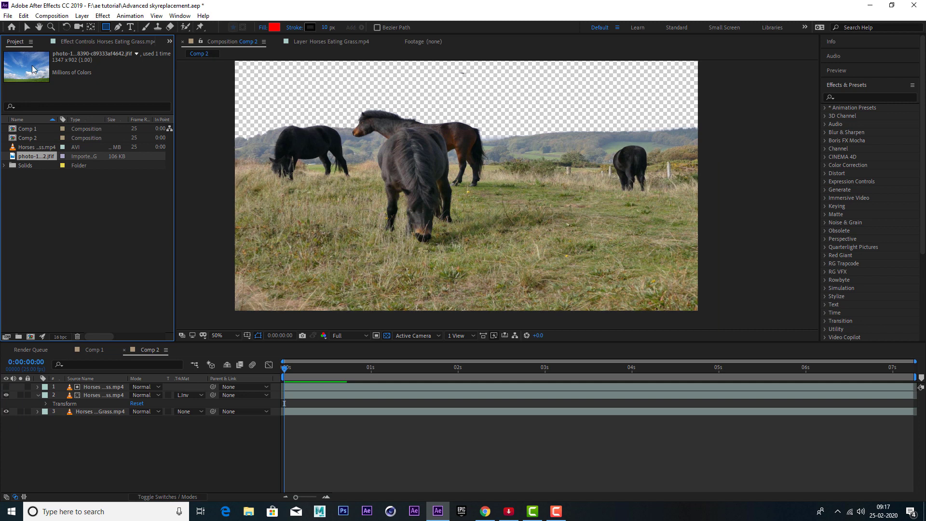
drag(37, 155, 68, 421)
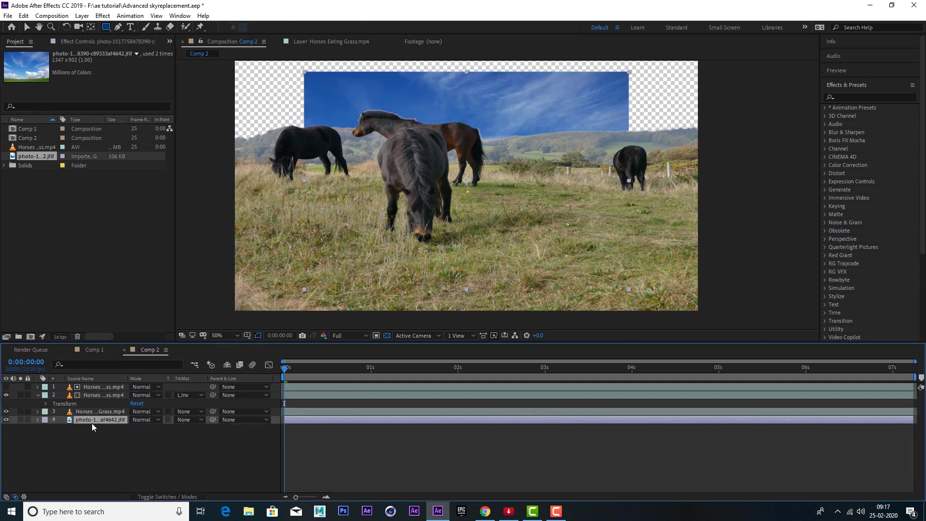
key(v)
mouse_move(496, 107)
mouse_down()
mouse_move(509, 83)
mouse_move(500, 76)
mouse_up()
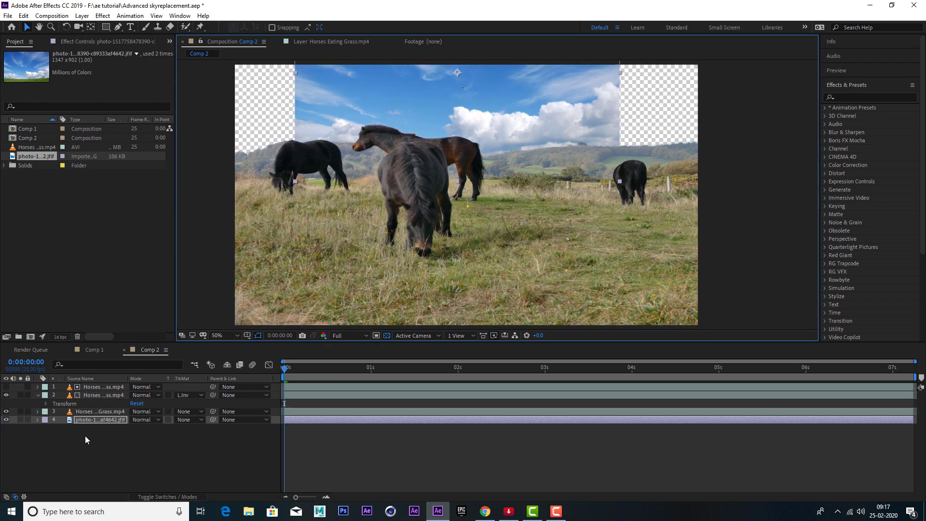
Step: Scale the sky photo to 155%, reposition it to fill the sky, and preview
key(s)
drag(145, 428, 213, 424)
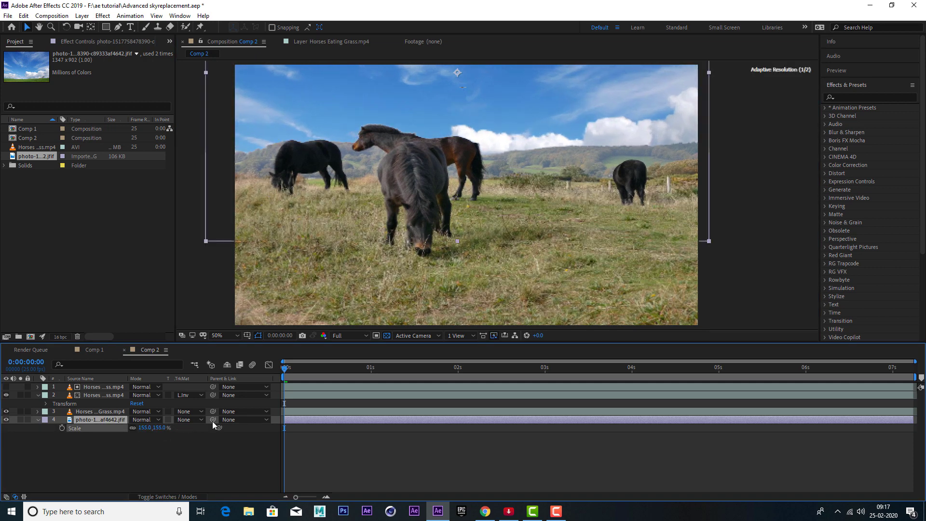
drag(536, 129, 527, 92)
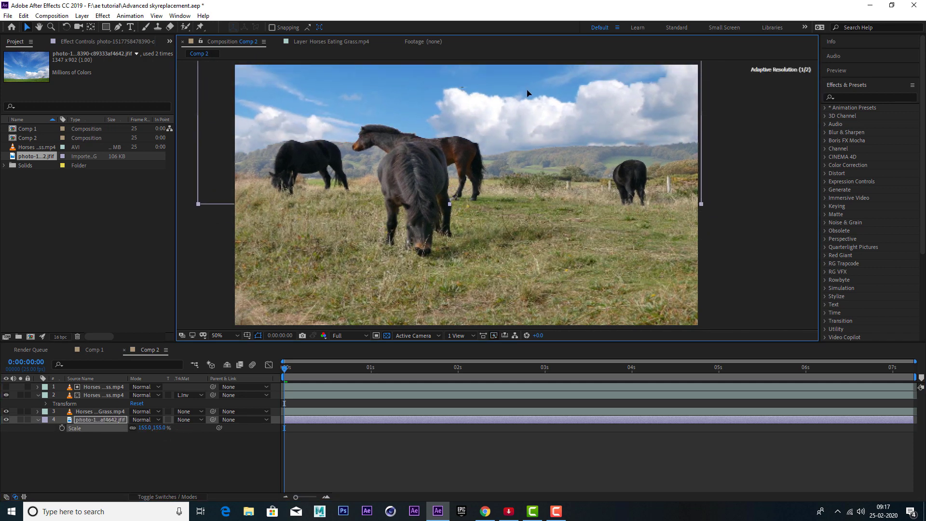
click(196, 464)
key(space)
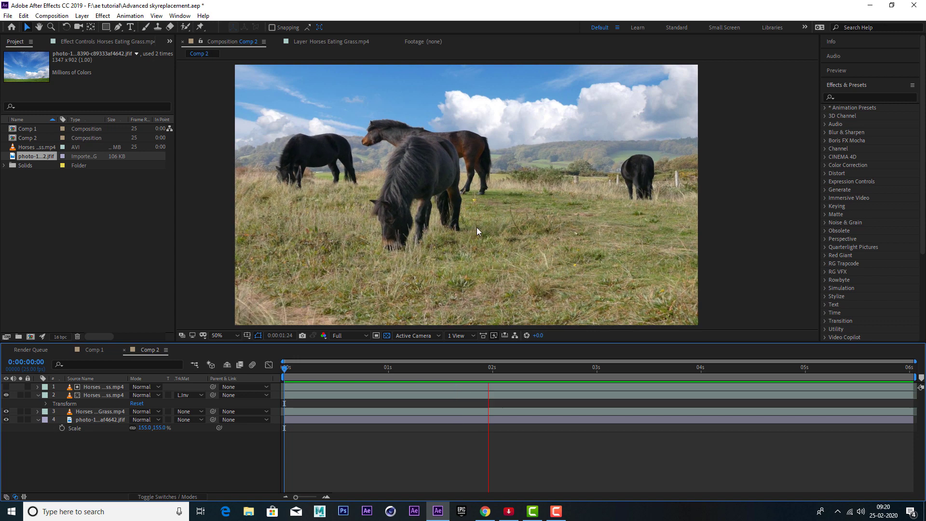
Step: Stop the preview and open the Tracker panel, moved aside from the viewer
click(96, 412)
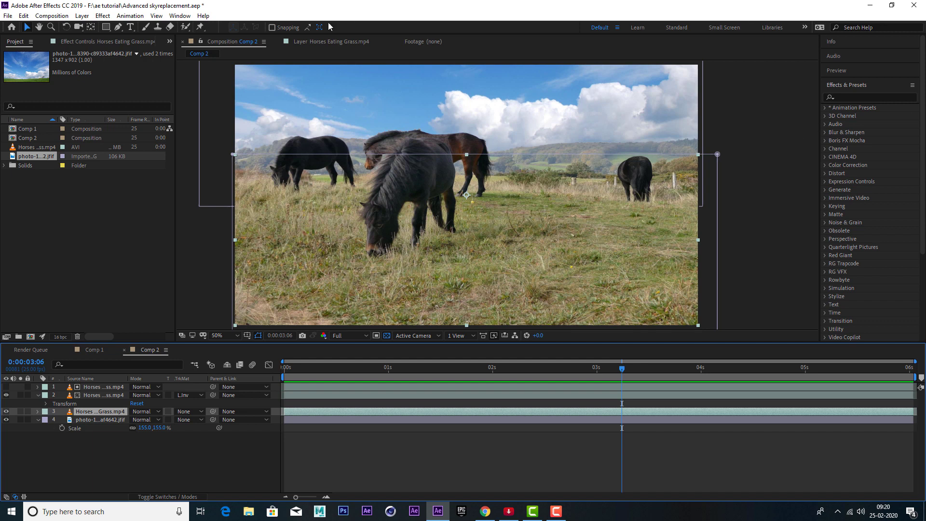
click(188, 17)
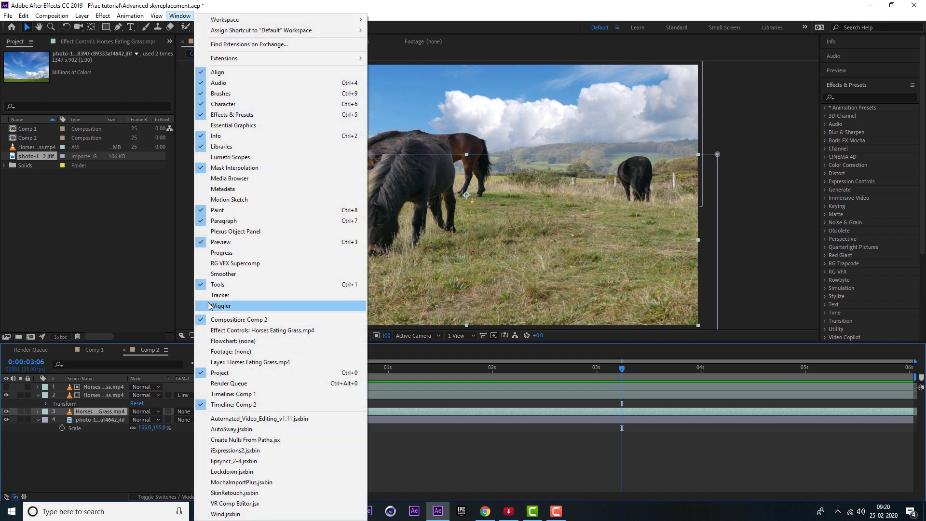
click(220, 296)
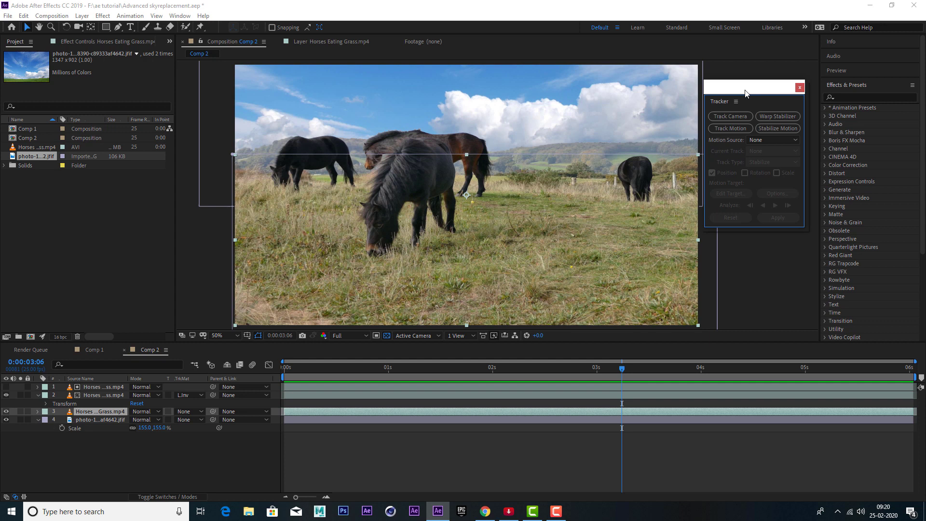
drag(745, 93, 787, 78)
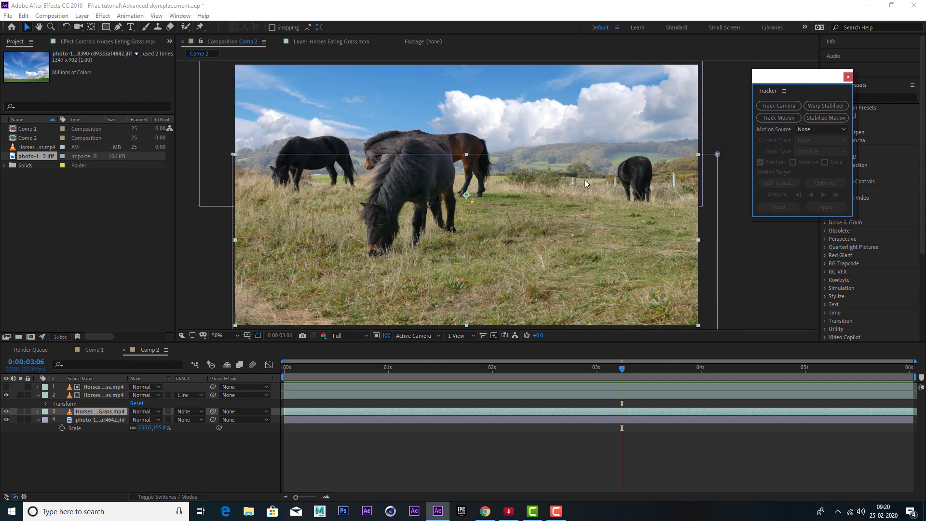
Step: Zoom the viewer to 200% and pan toward the right horse
scroll(585, 180, up, 2)
scroll(608, 175, up, 2)
click(692, 164)
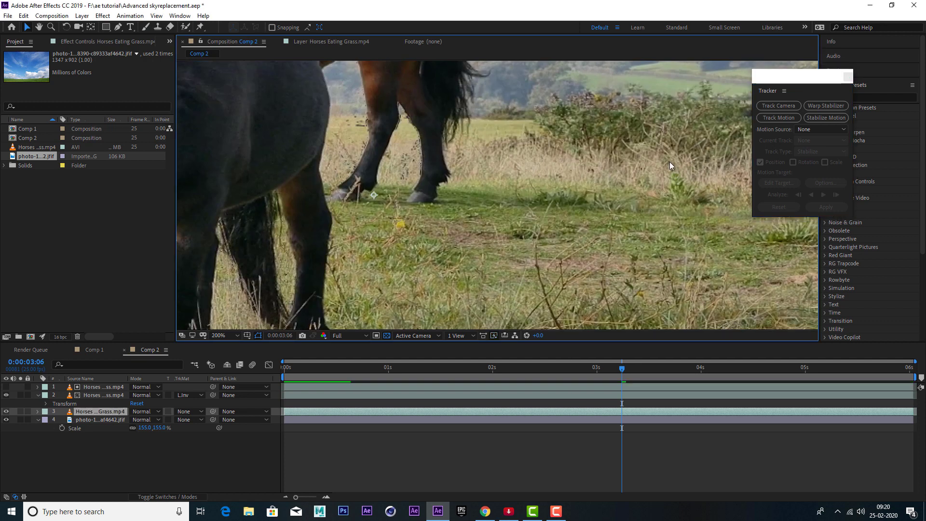
drag(563, 175, 296, 223)
key(v)
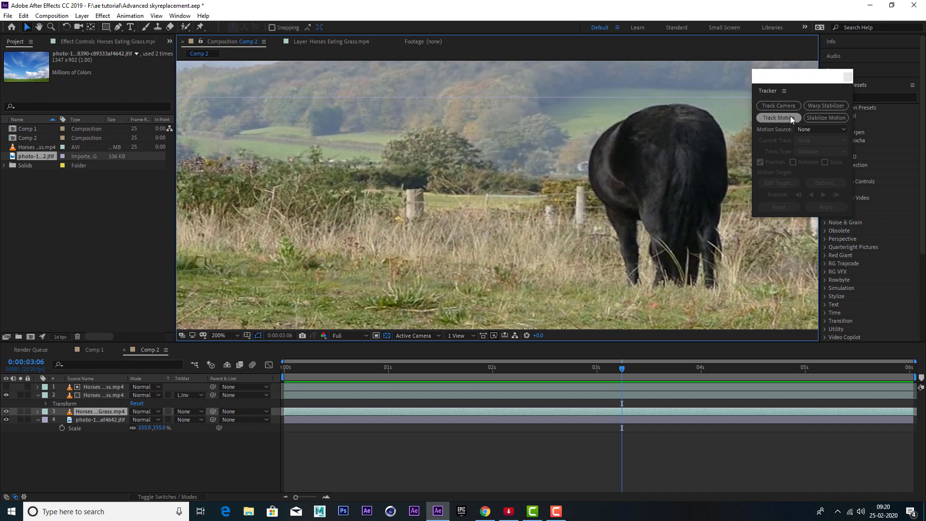
Step: Track layer 3 with Track Point 1 on the fence post, analysing forward and backward
click(773, 118)
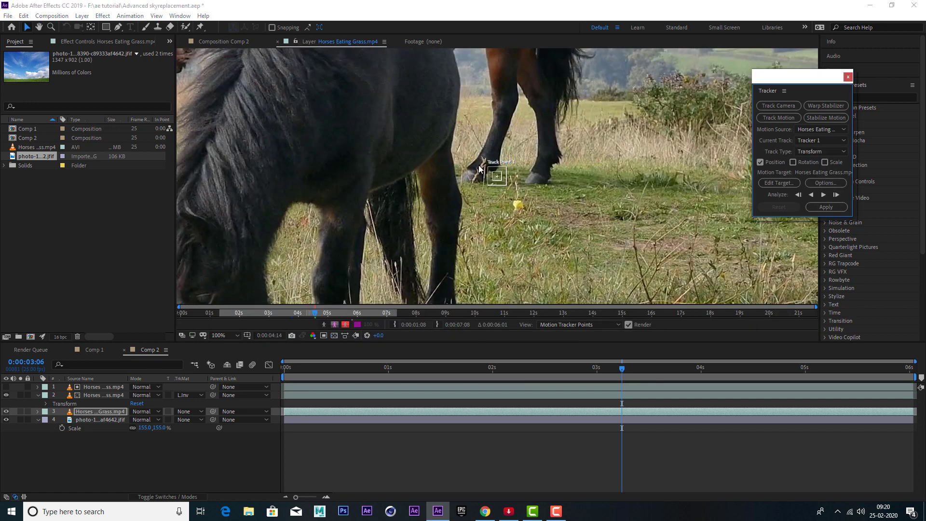
drag(603, 155, 377, 200)
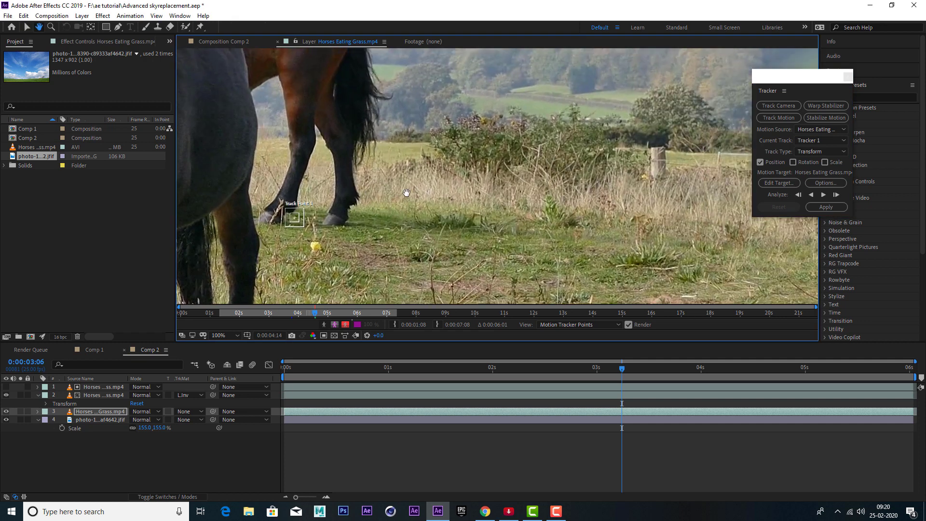
drag(218, 229, 583, 160)
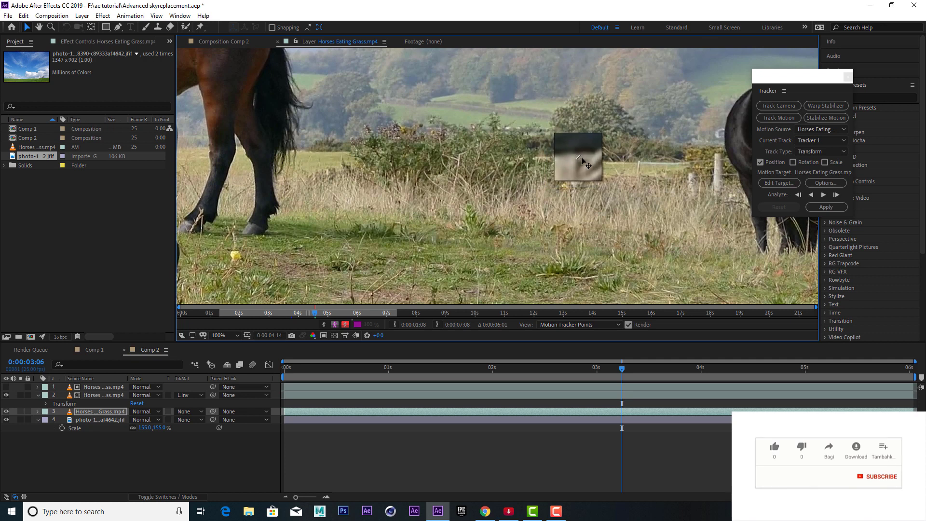
drag(583, 160, 593, 171)
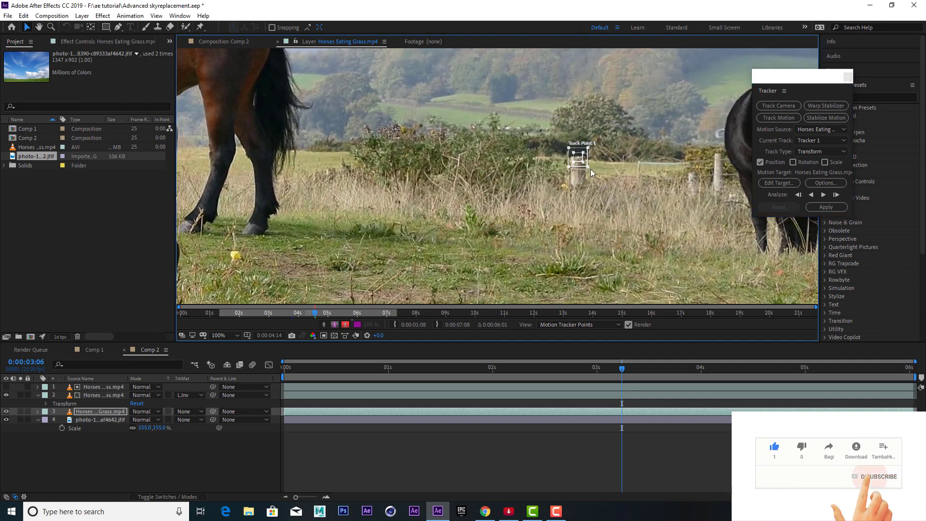
click(584, 163)
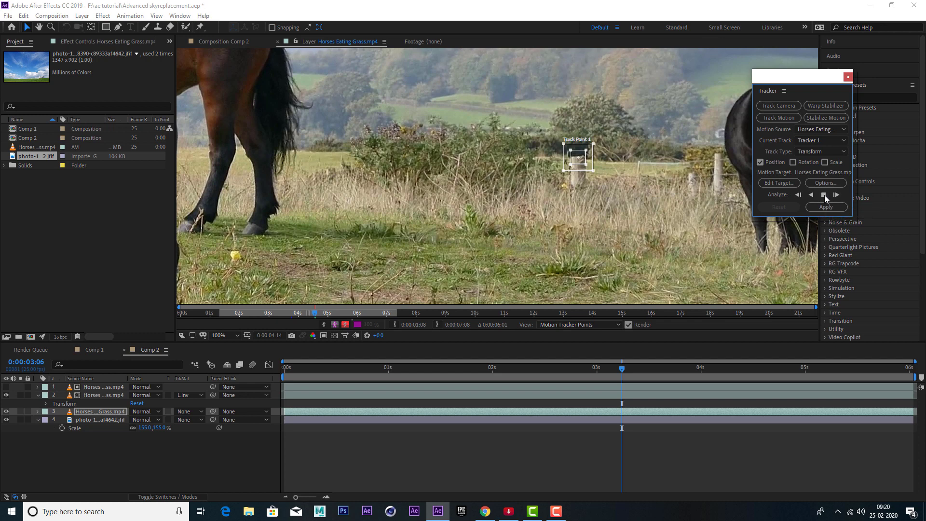
click(824, 195)
click(810, 195)
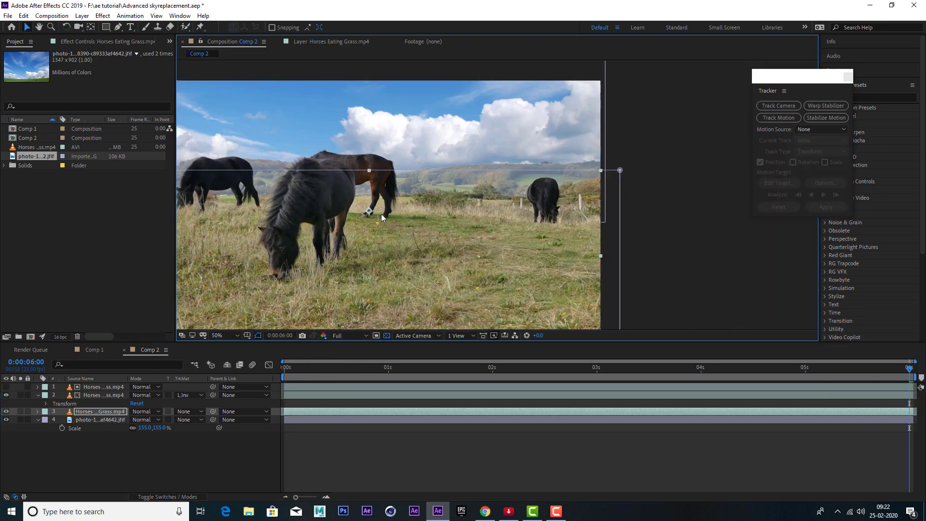
Step: Add a Null 2 object at the top of Comp 2, then select the Horses Eating Grass layer
click(125, 470)
click(85, 18)
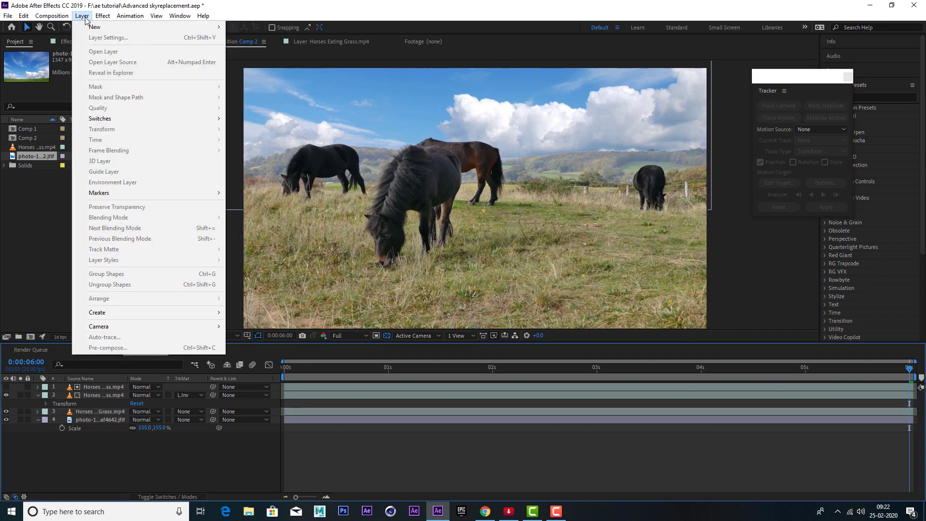
mouse_move(122, 27)
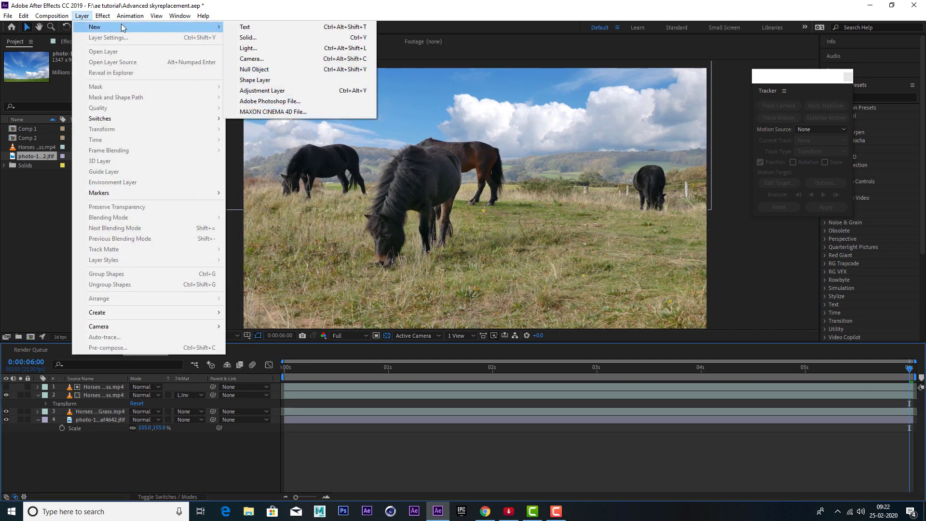
click(271, 73)
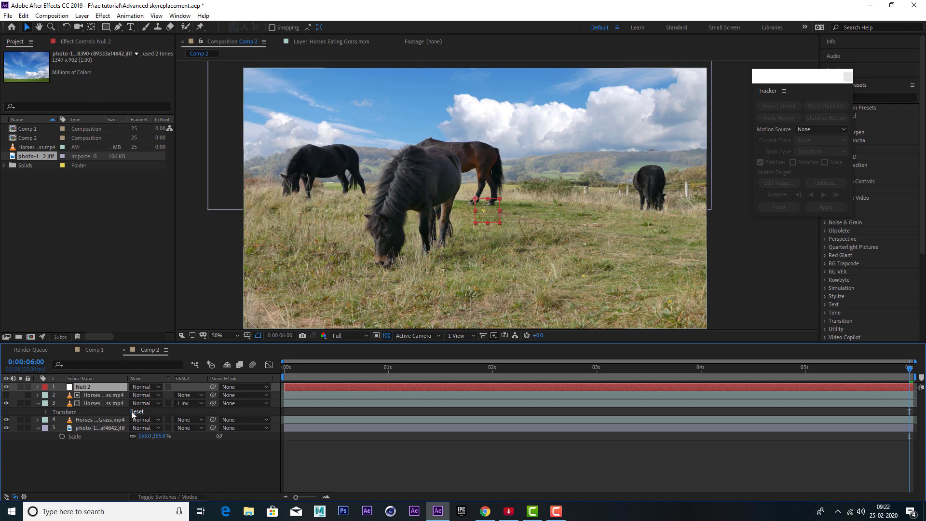
click(108, 420)
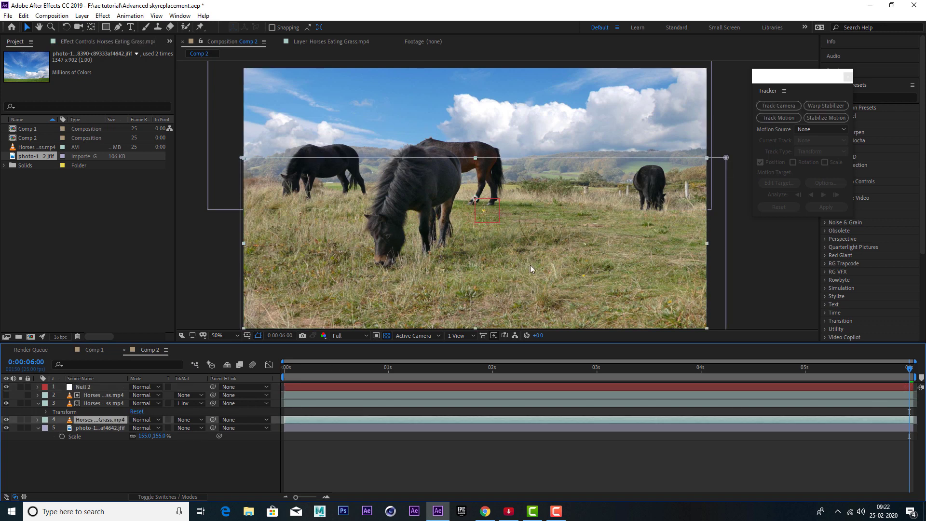
click(488, 218)
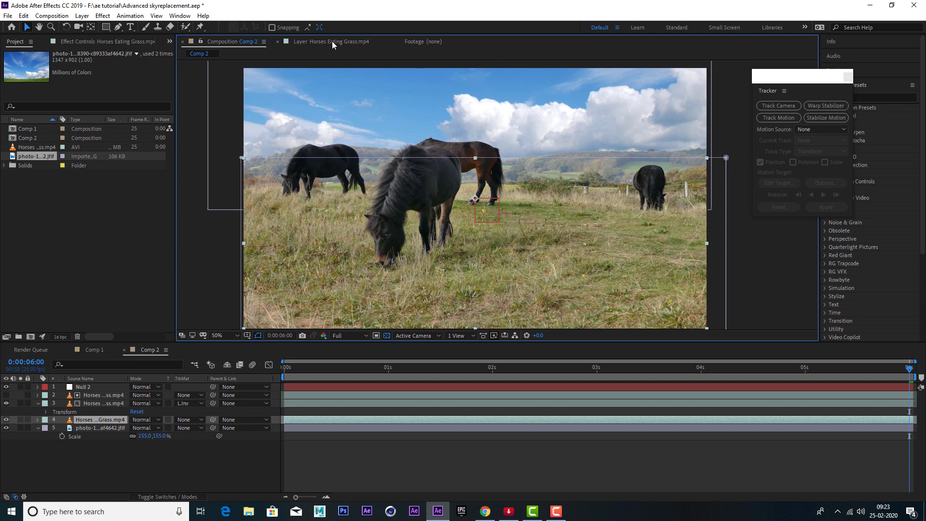
Step: Make Null 2 the tracker's motion target and apply the fence-post track data
click(314, 41)
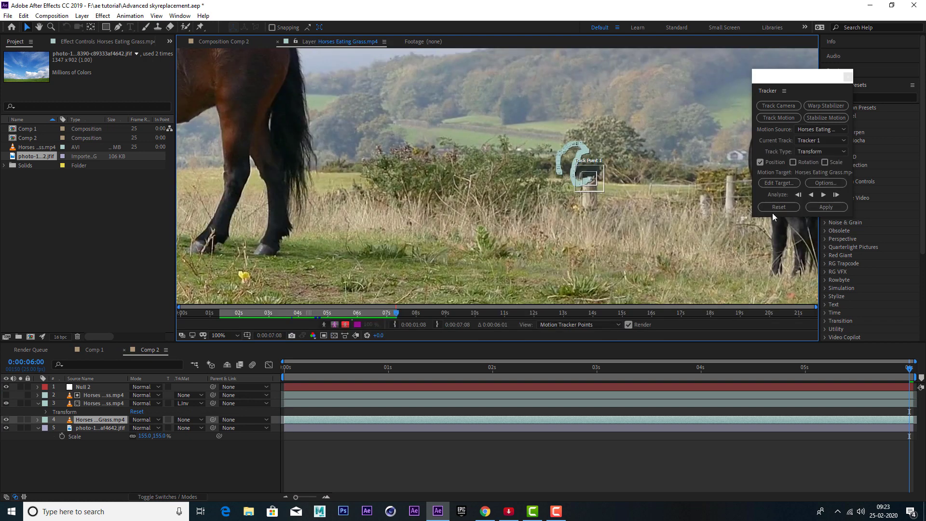
click(785, 184)
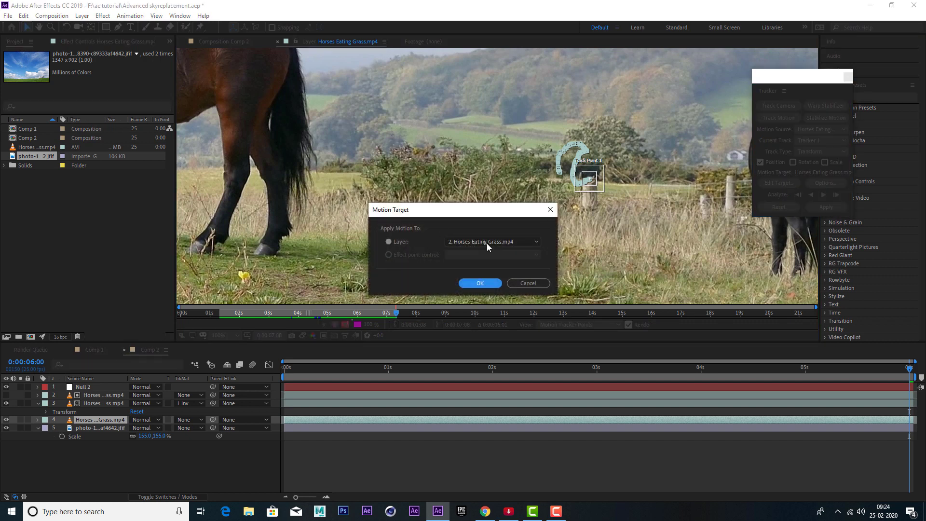
click(483, 241)
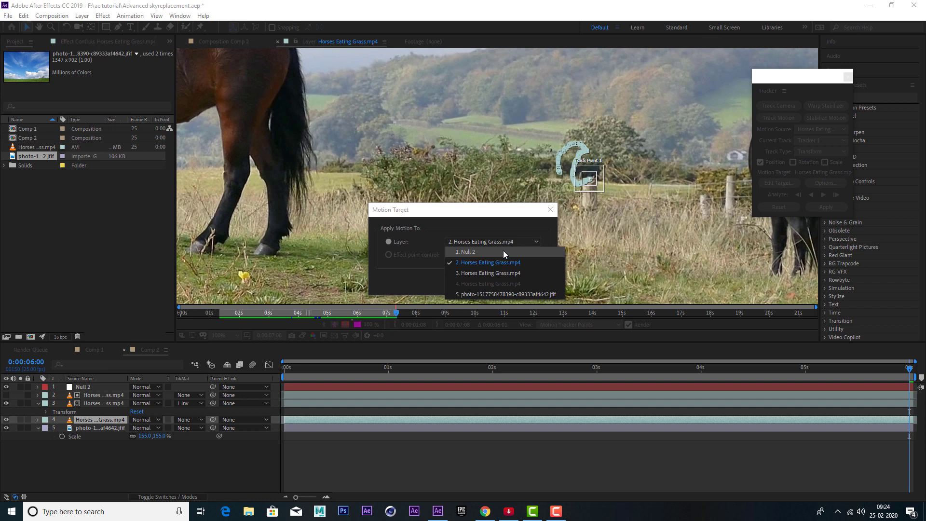
click(475, 252)
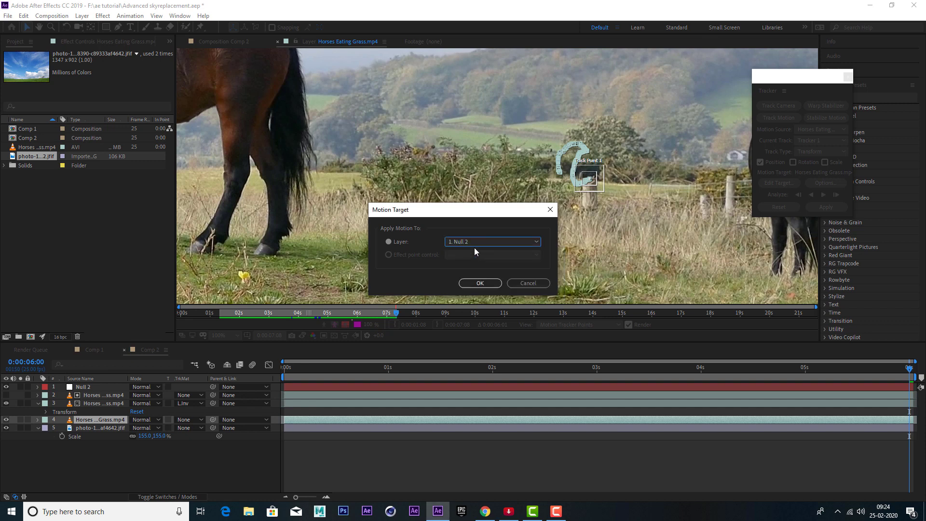
click(489, 285)
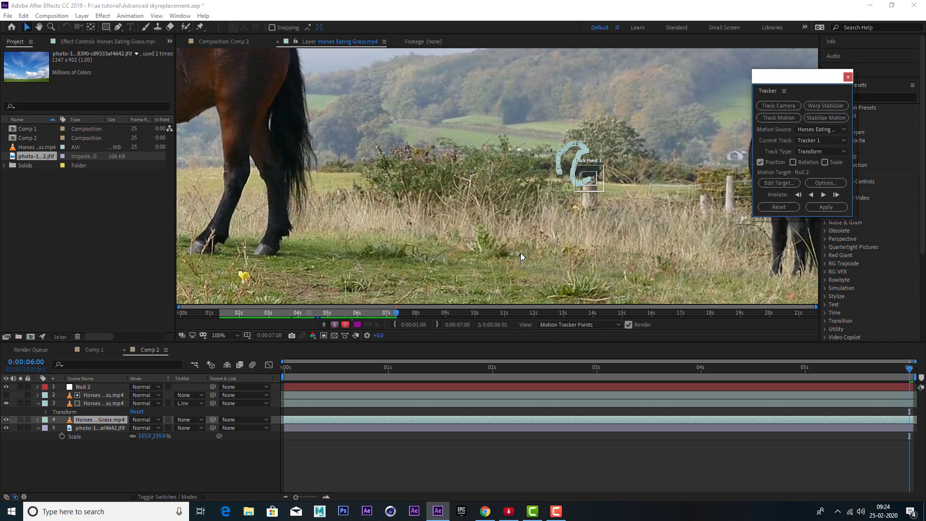
click(826, 208)
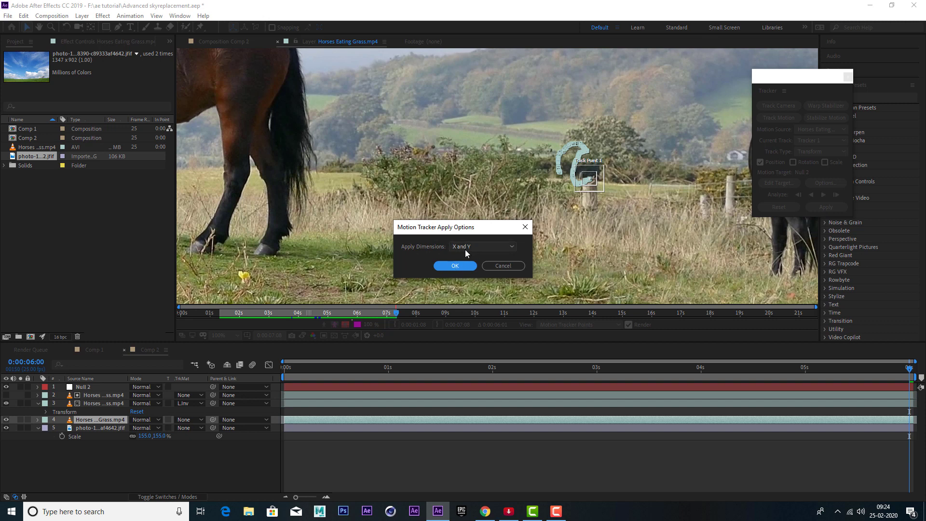
Step: Confirm the X and Y track application and parent the cloudy sky photo layer to Null 2
click(464, 266)
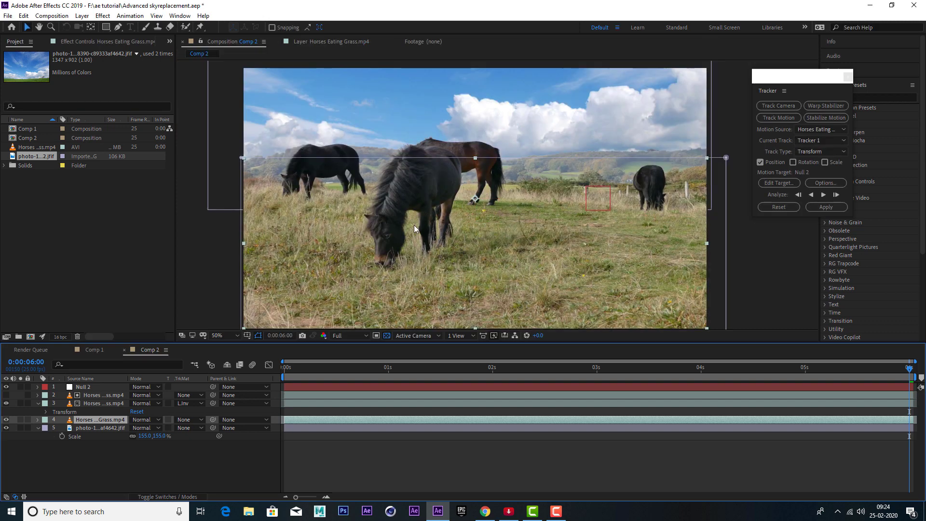
click(103, 427)
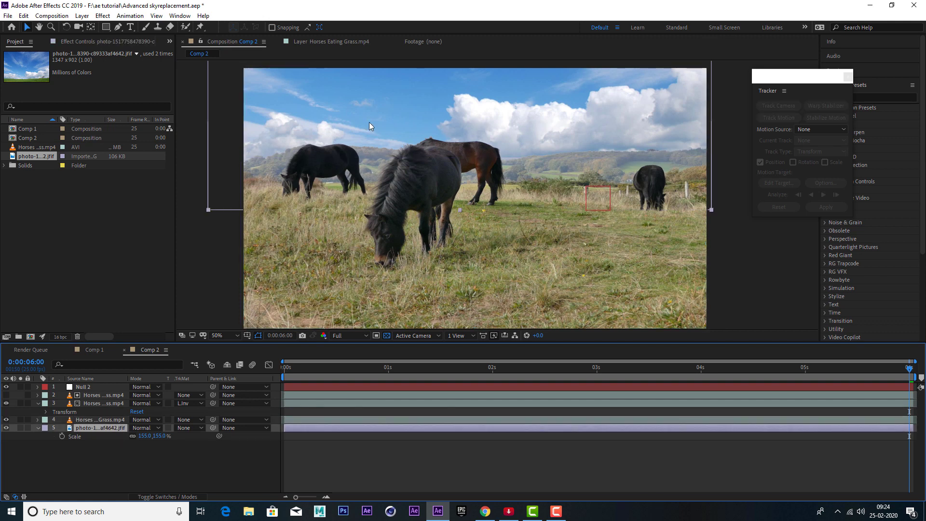
drag(215, 426, 86, 389)
Step: Return to the first frame and preview the sky following the track
mouse_move(297, 372)
mouse_down()
mouse_move(286, 372)
mouse_move(910, 377)
mouse_up()
key(Home)
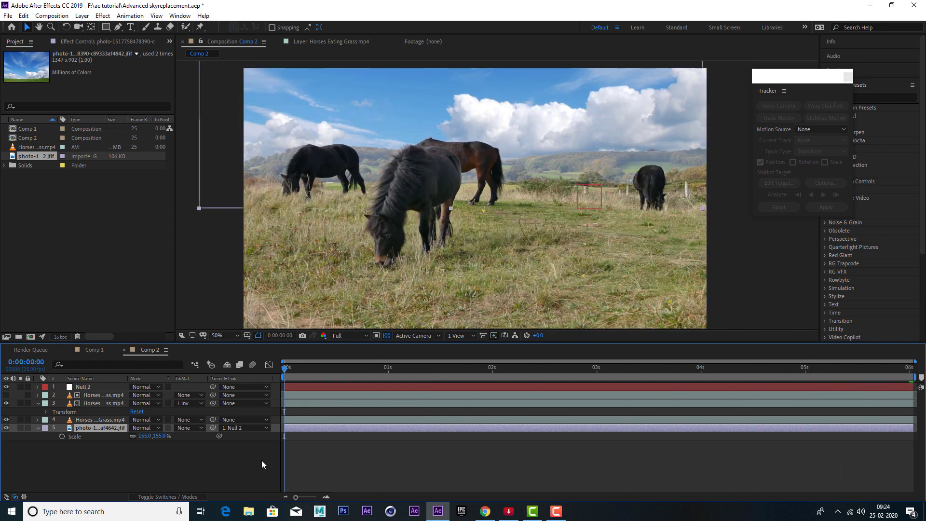
key(space)
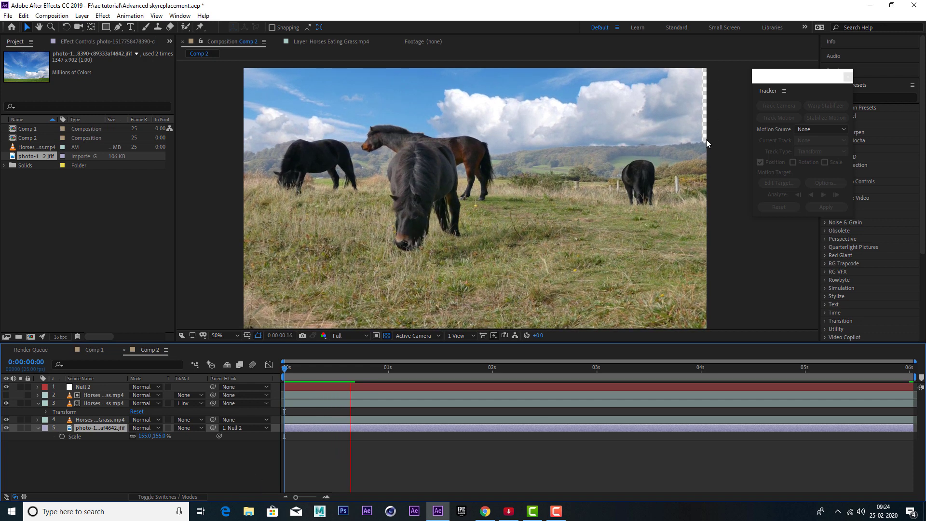
Step: Scale the sky photo layer up from 155% to 171%
drag(163, 435, 207, 455)
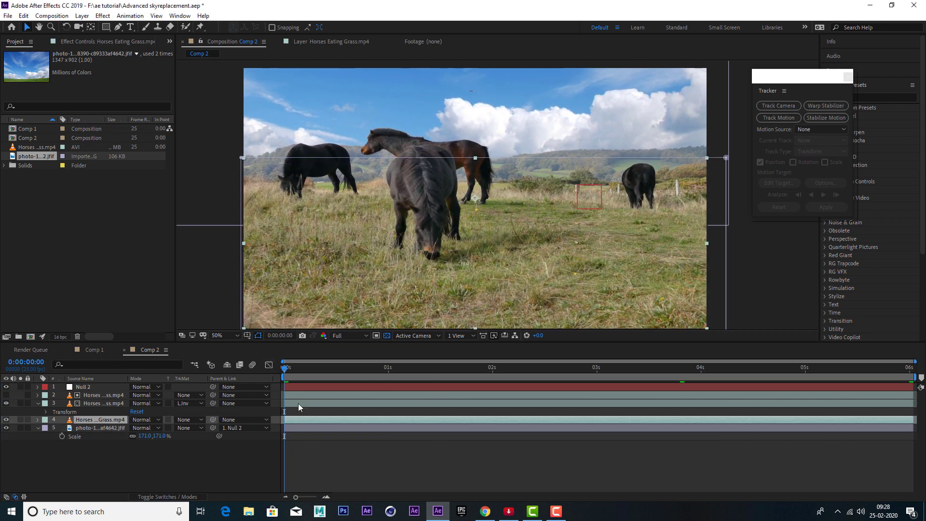
Step: Launch Photoshop from the taskbar
click(344, 512)
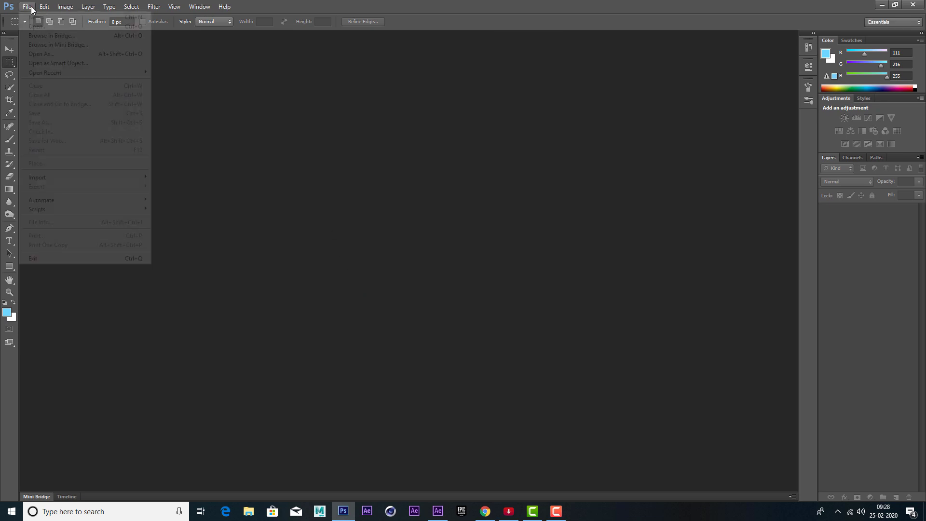
click(29, 7)
click(40, 28)
scroll(724, 286, down, 3)
scroll(724, 285, down, 2)
click(602, 339)
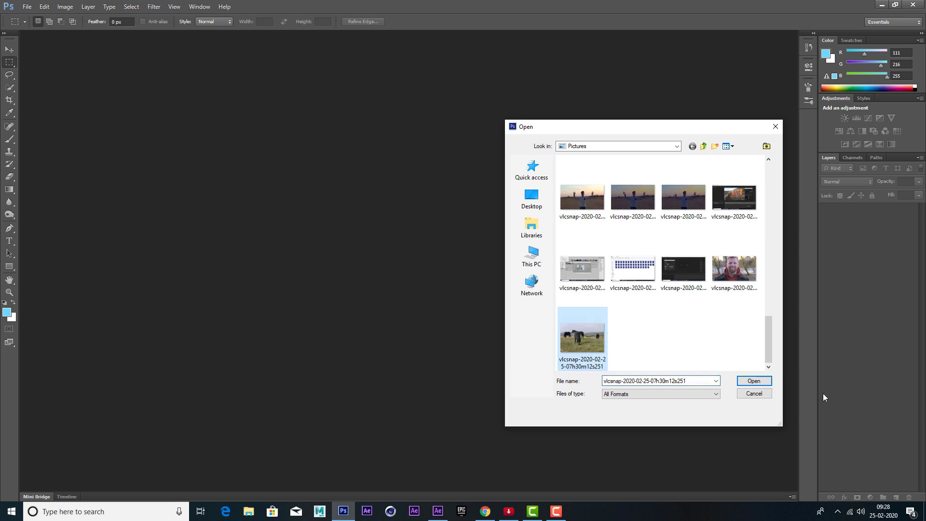
click(765, 384)
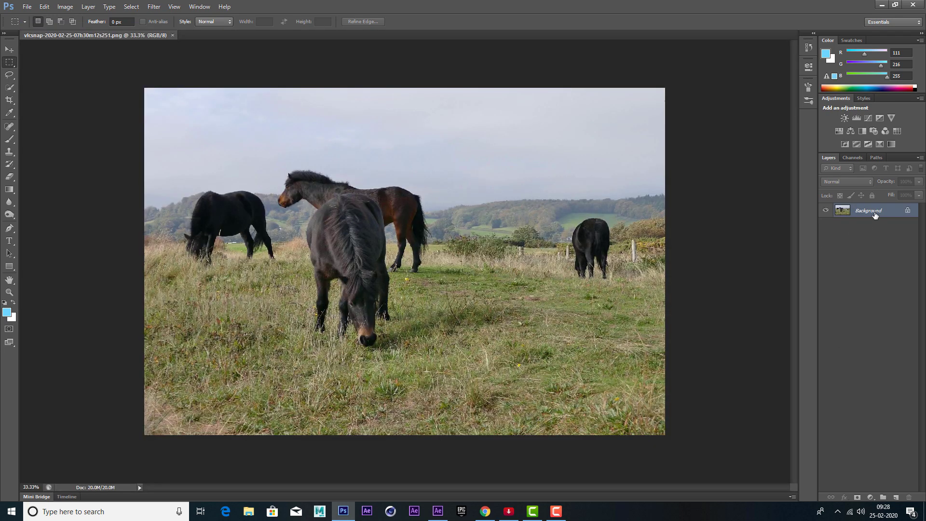
Step: Duplicate the Background into Layer 1 and bring up Layer 1's context menu
key(ctrl+j)
right_click(876, 215)
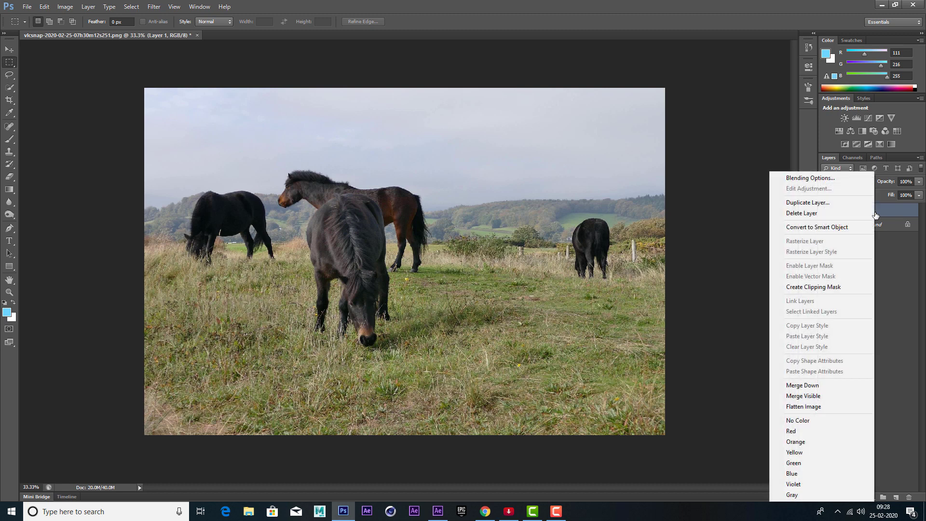
right_click(883, 213)
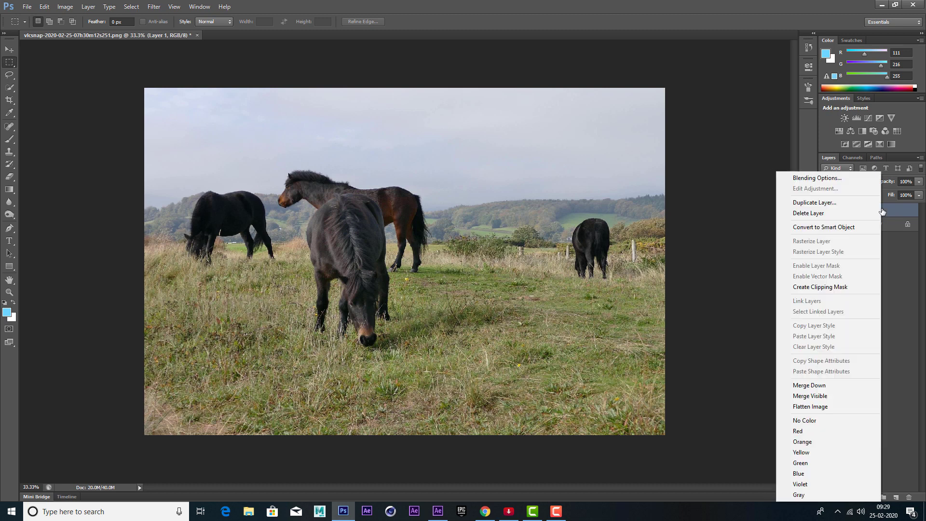
Step: In Layer 1's Blending Options, drag This Layer's white Blend If slider left to drop the bright sky
click(839, 179)
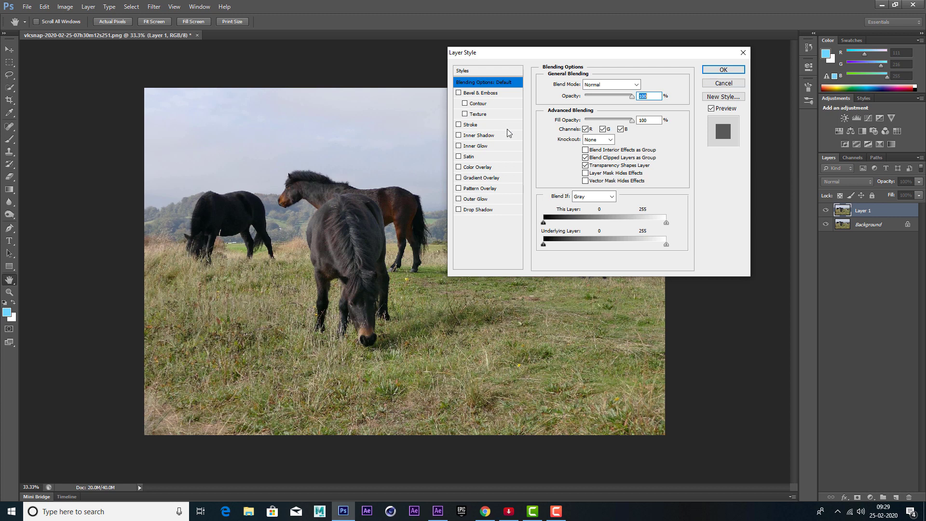
drag(593, 55, 622, 209)
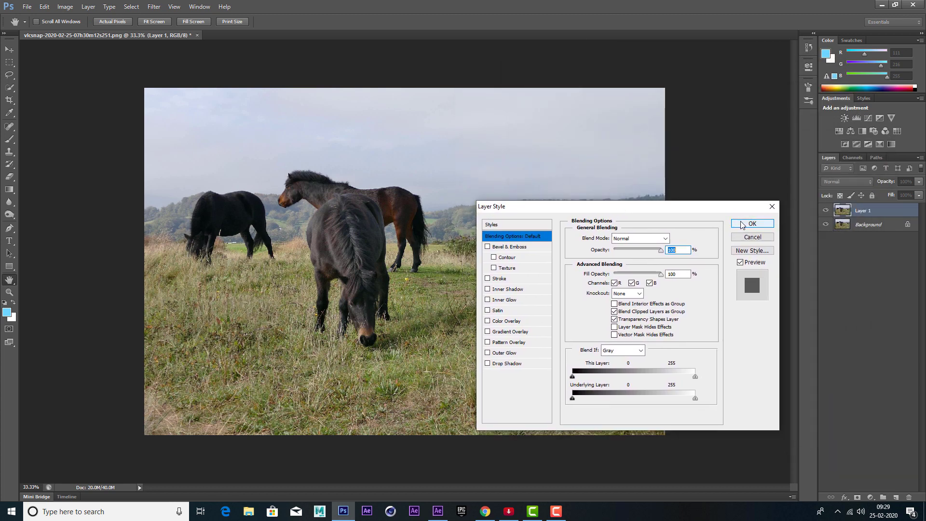
click(742, 224)
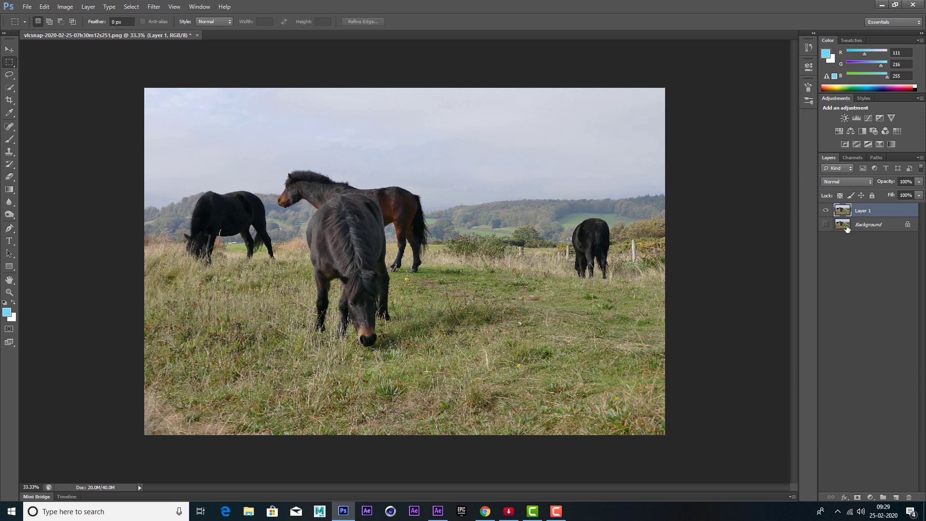
right_click(877, 214)
click(820, 179)
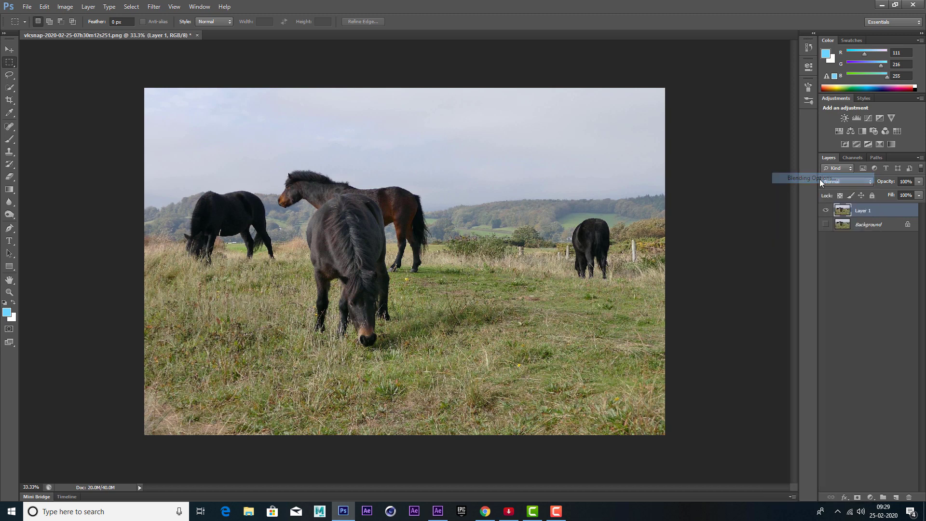
drag(664, 211, 705, 73)
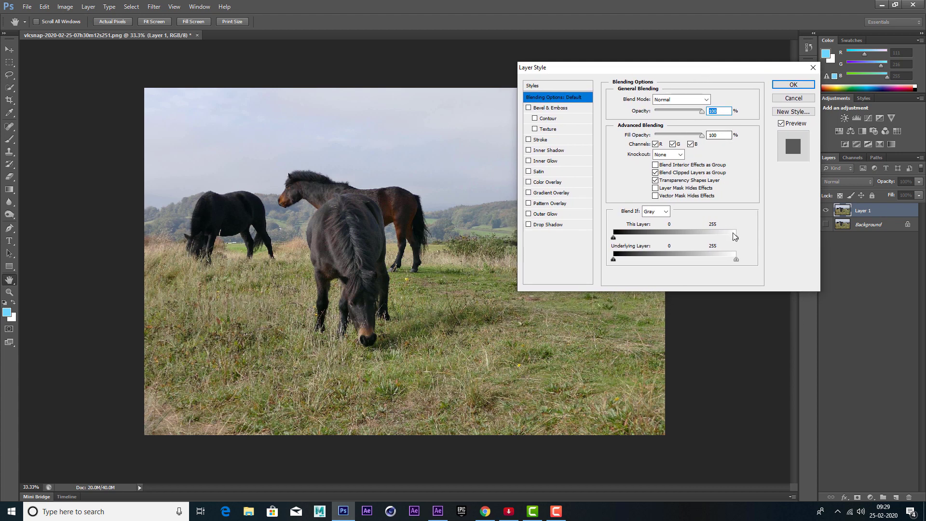
drag(737, 238, 696, 237)
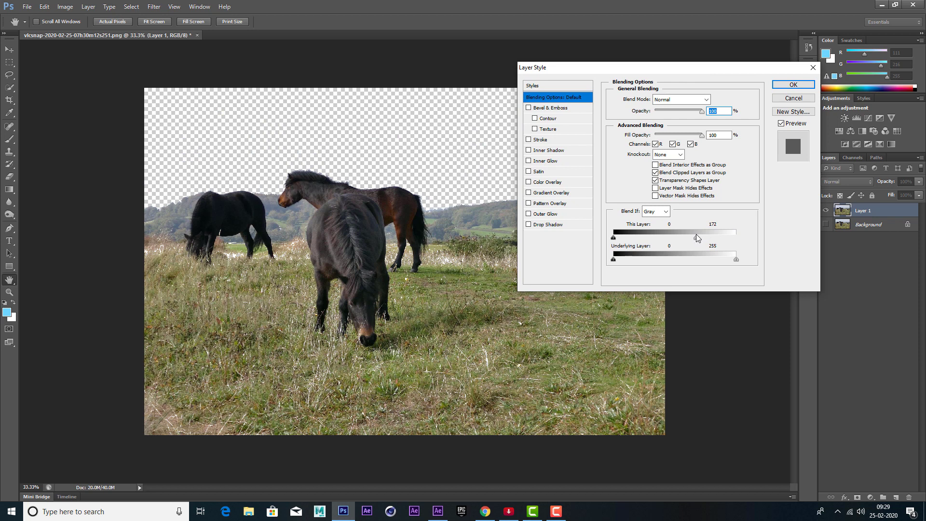
mouse_move(655, 67)
mouse_down()
mouse_move(676, 231)
mouse_move(771, 84)
mouse_up()
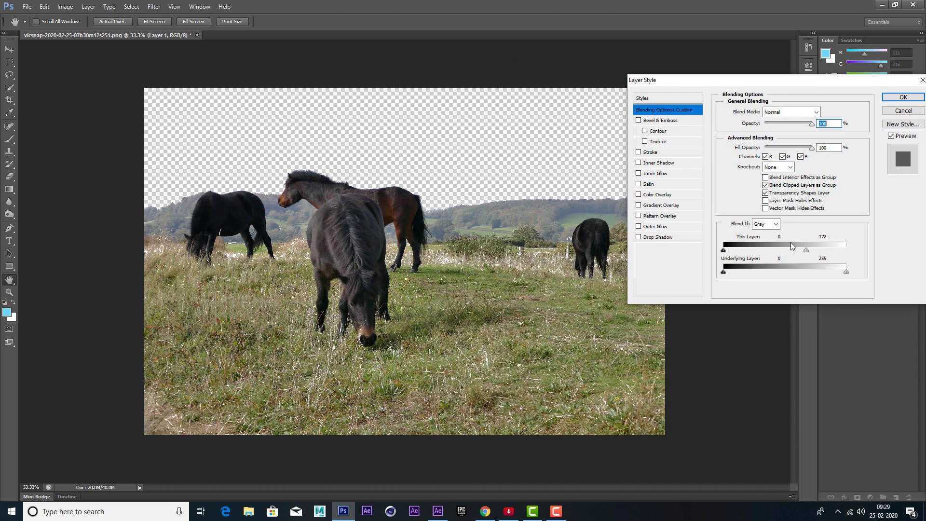
Step: Split the white slider to 176/197 for a soft sky edge, apply, and show Background again
drag(807, 250, 812, 250)
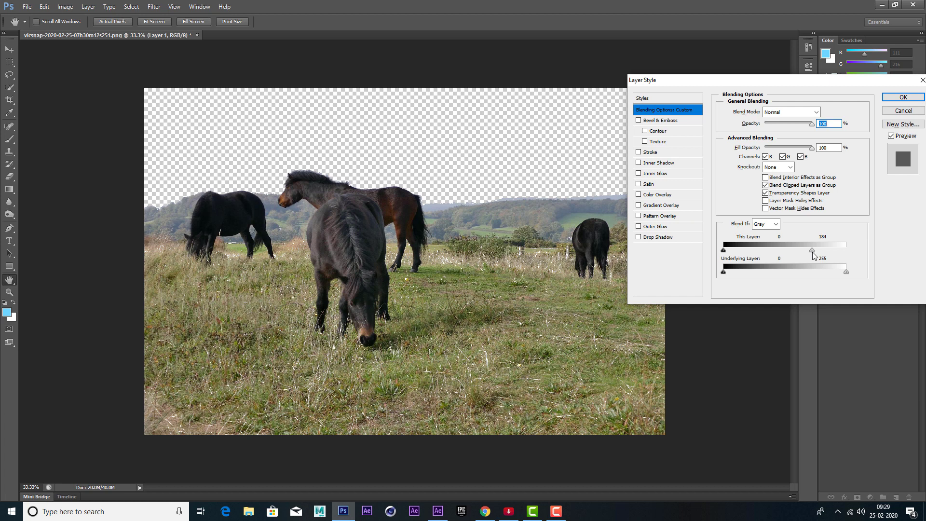
alt+drag(813, 249, 806, 253)
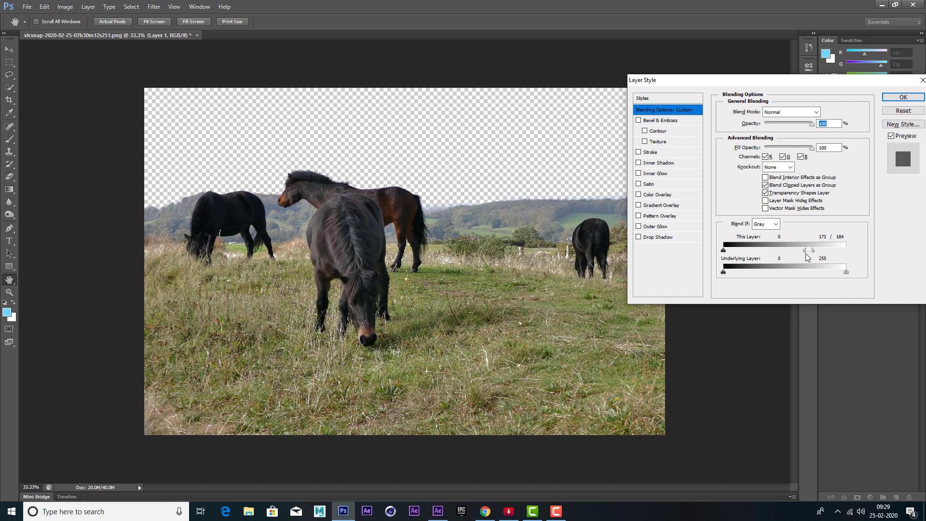
drag(813, 251, 807, 250)
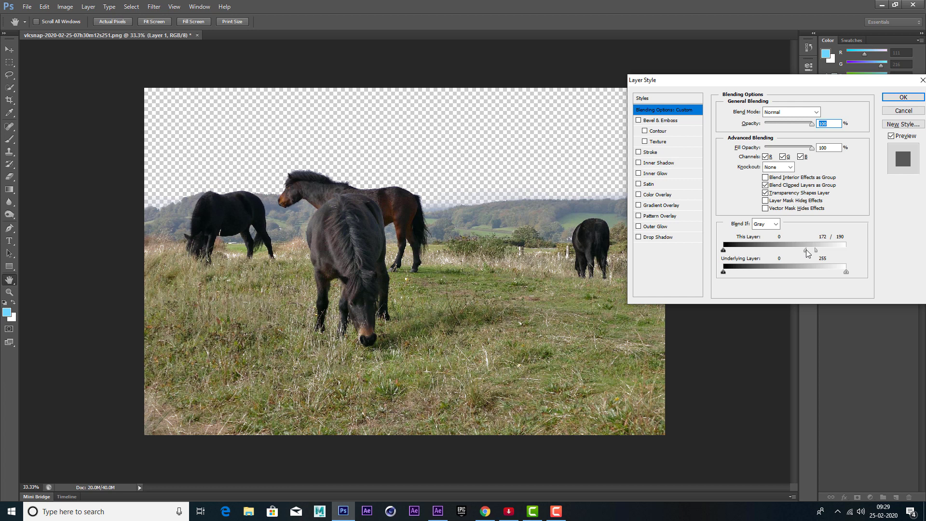
drag(816, 250, 809, 252)
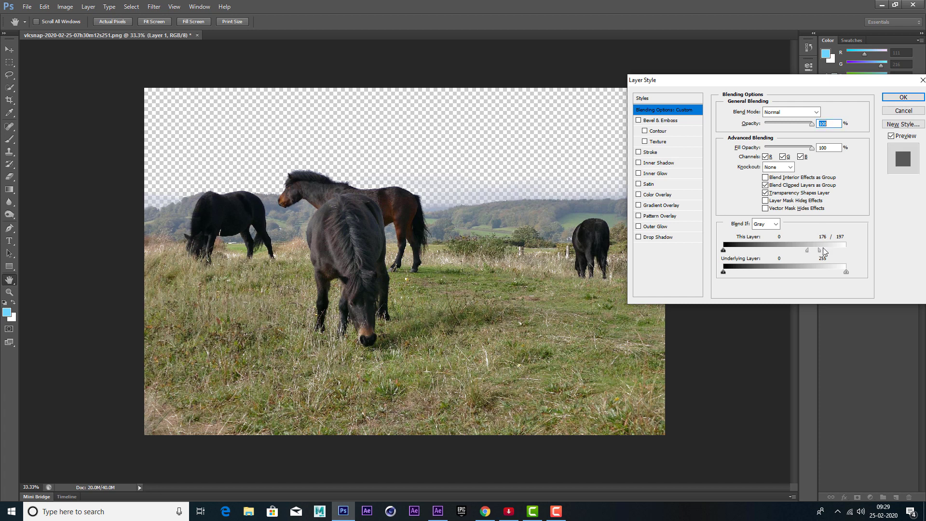
click(894, 97)
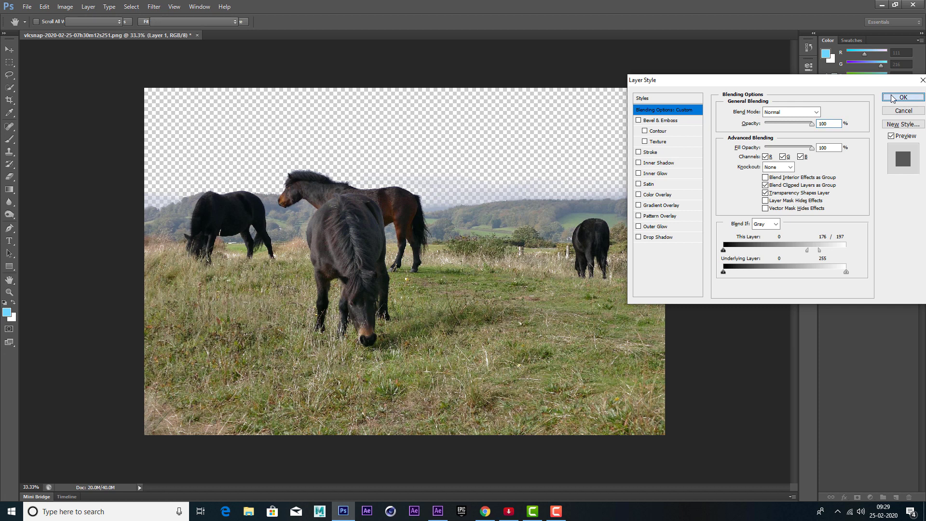
click(867, 226)
click(826, 224)
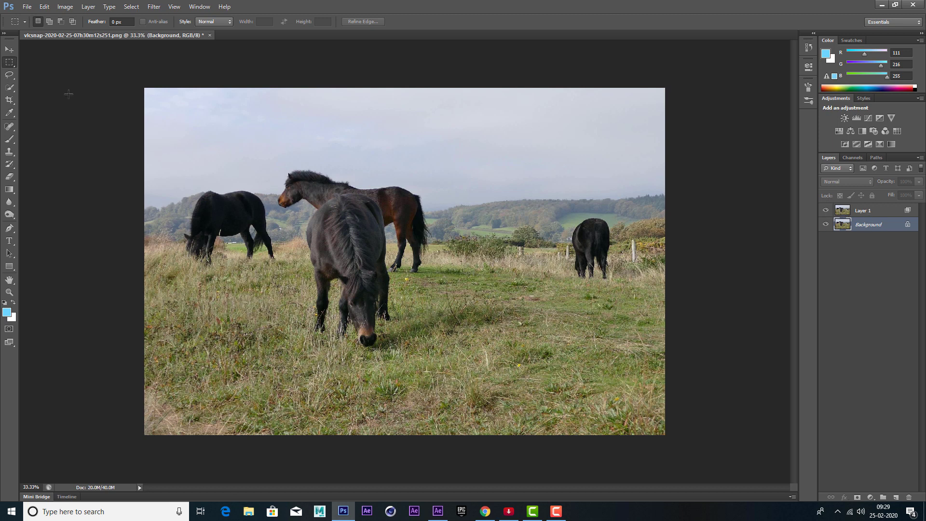
Step: Toggle the original Background's visibility to compare the sky cutout
click(826, 224)
click(828, 225)
click(828, 225)
click(828, 225)
click(828, 225)
click(828, 225)
Step: Duplicate Background, hide the original, and marquee-select the ground below the sky
key(ctrl+j)
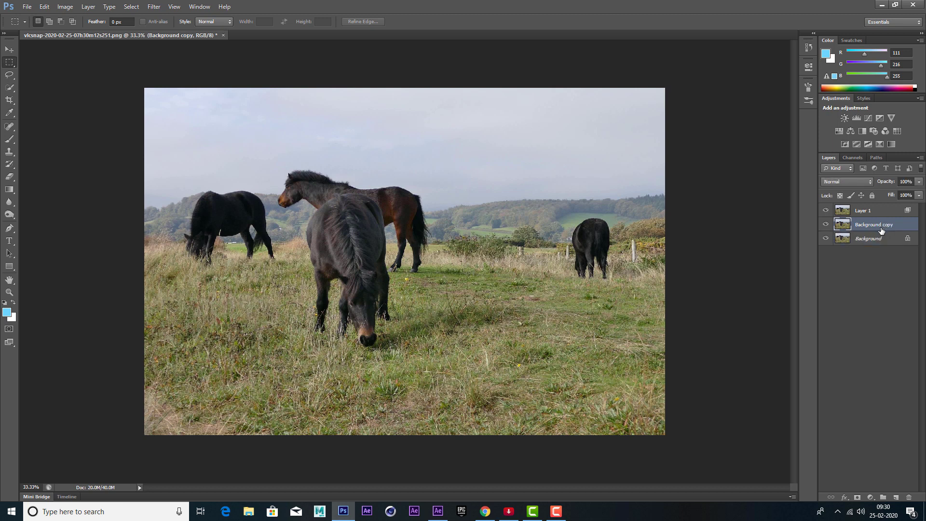
click(827, 239)
drag(134, 226, 678, 427)
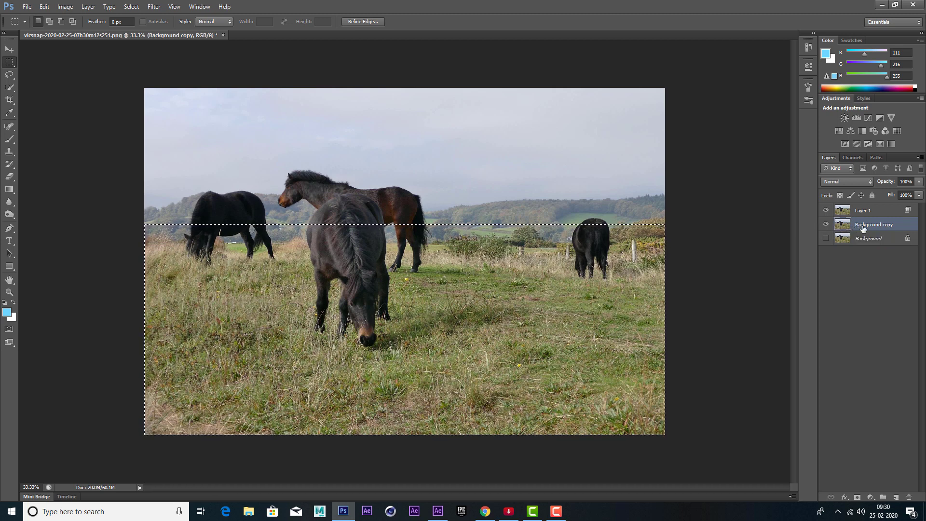
key(ctrl+d)
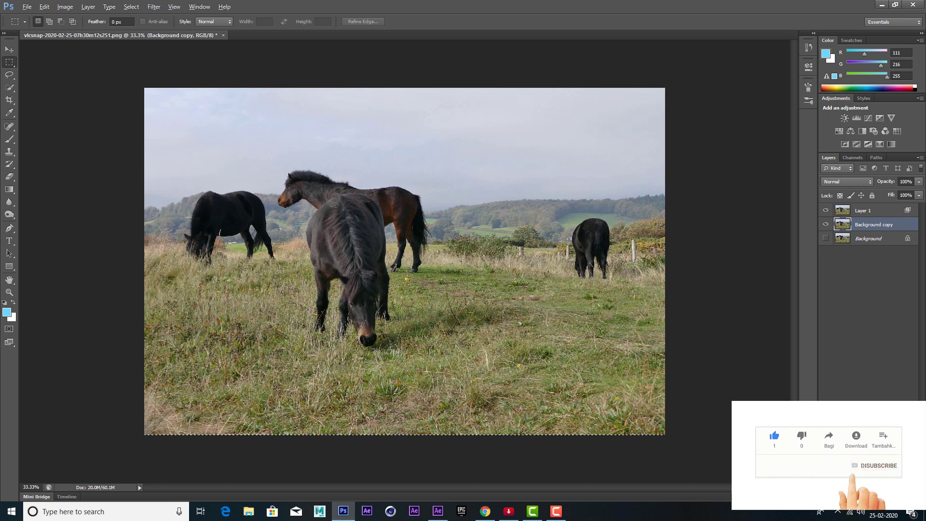
Step: Add a layer mask to Background copy and paint ground back in with a 900 brush
alt+click(857, 488)
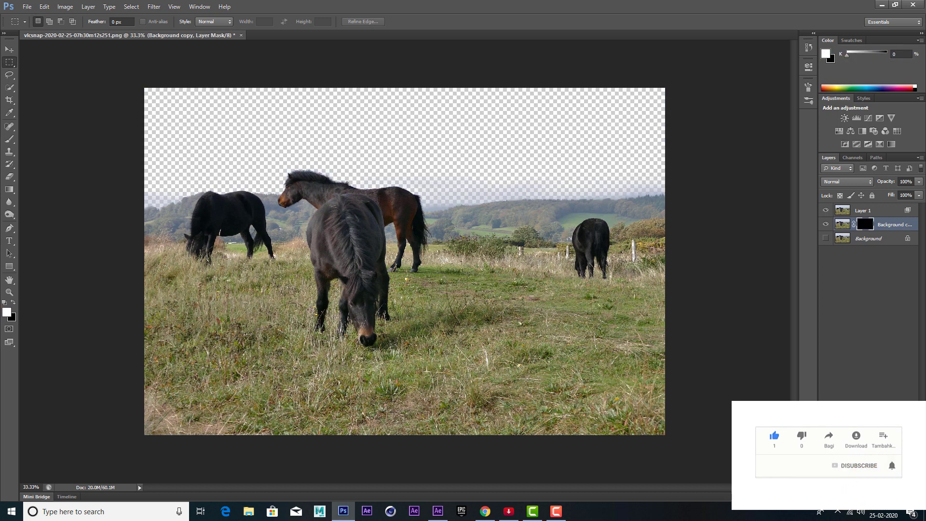
key(b)
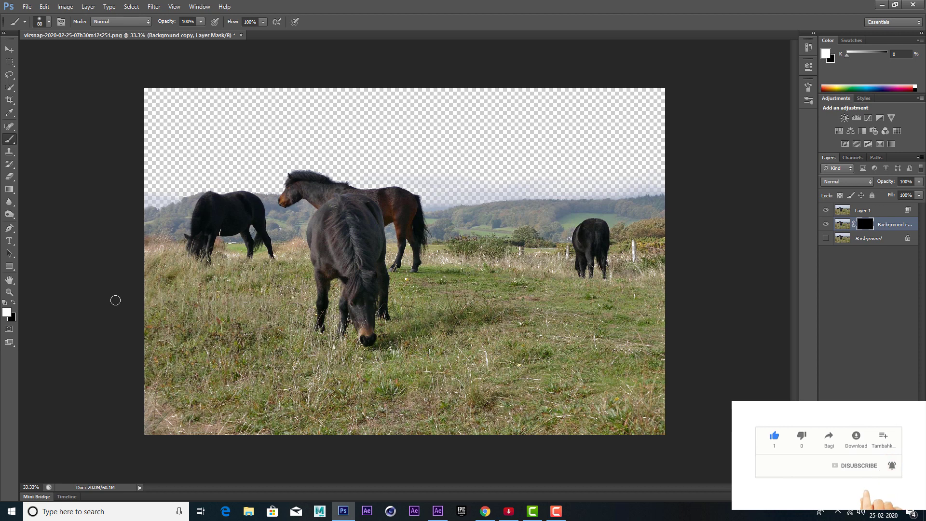
key(bracketright)
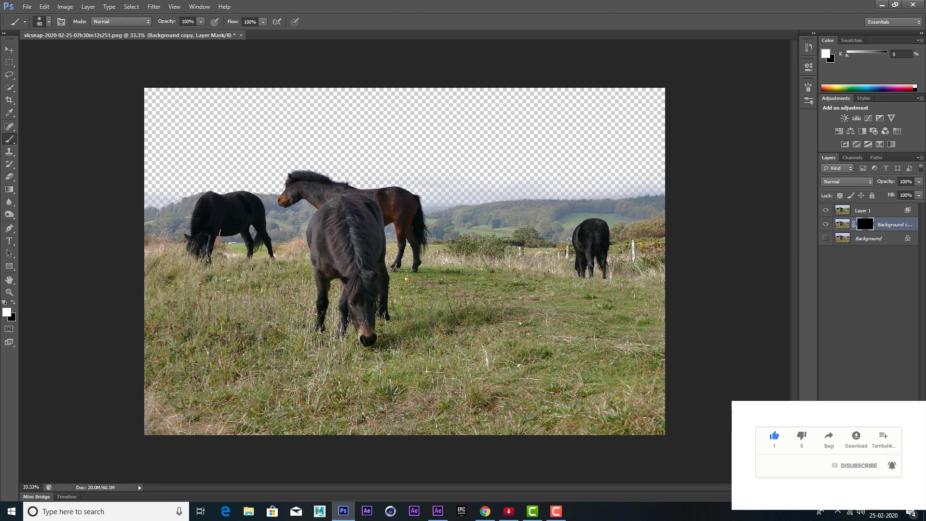
drag(280, 344, 332, 362)
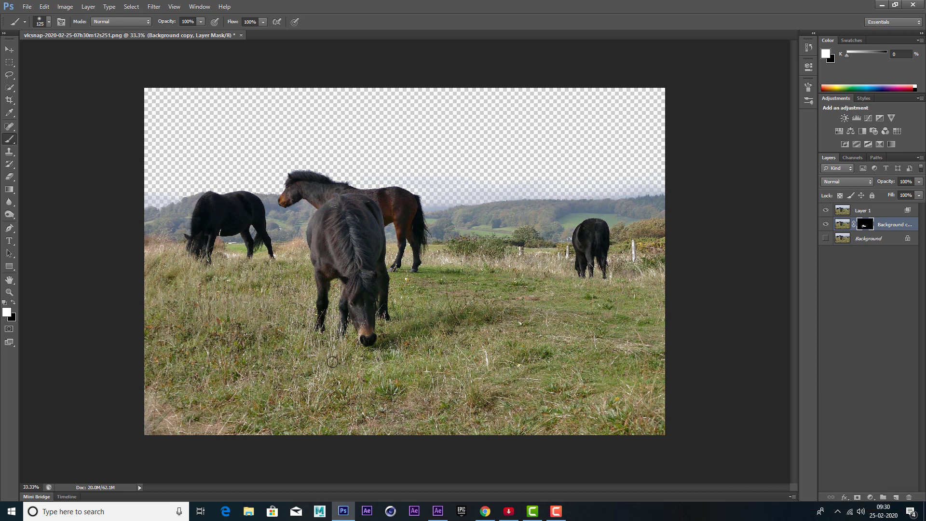
key(bracketright)
key(bracketright)
key(bracketright)
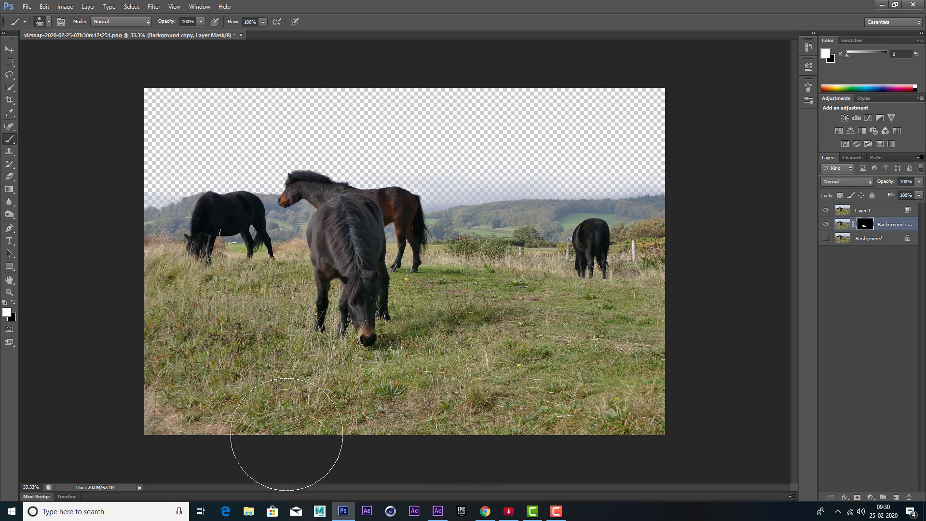
Step: Check the mask, then paint the upper-right sky back to transparent in black
click(828, 224)
click(828, 224)
click(828, 224)
click(828, 224)
drag(573, 114, 586, 161)
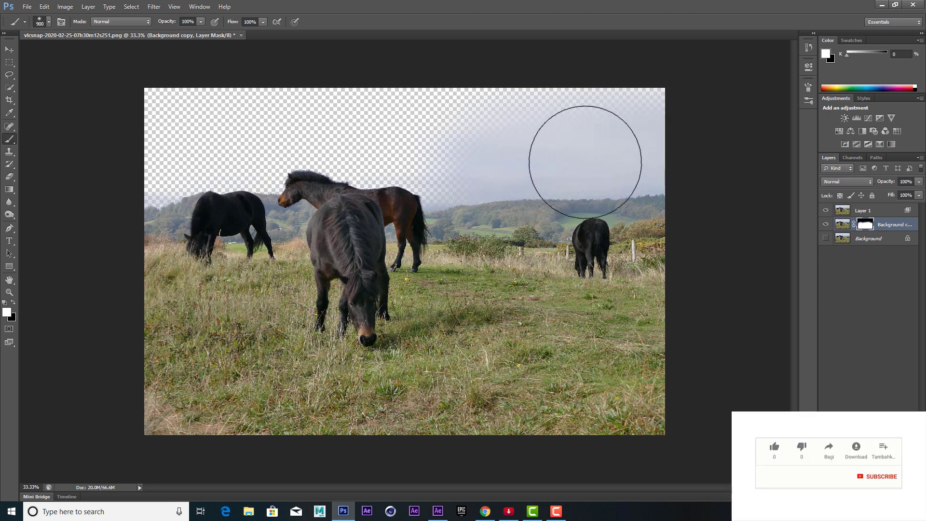
key(x)
drag(431, 151, 692, 155)
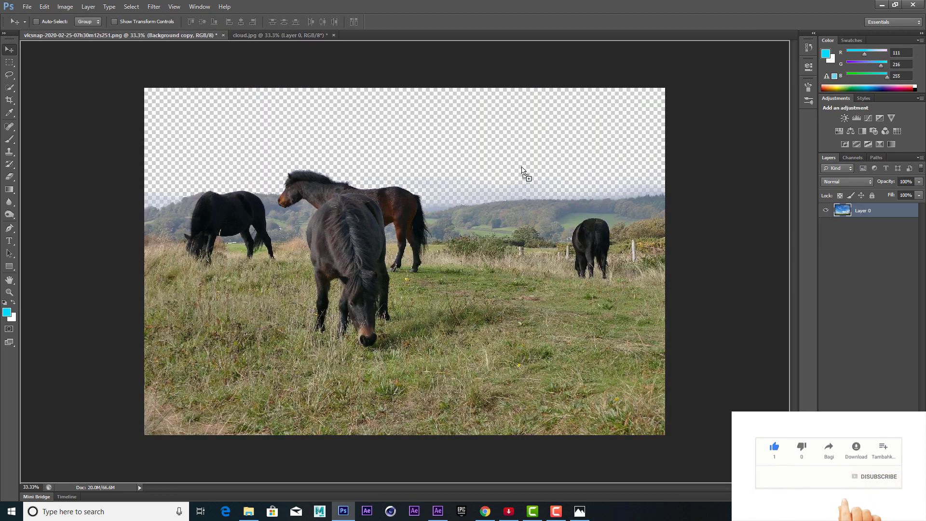
Step: Drag the cloud.jpg sky into the horse image as Layer 2 beneath Layer 1
mouse_move(522, 169)
mouse_down()
mouse_move(502, 114)
mouse_move(545, 128)
mouse_up()
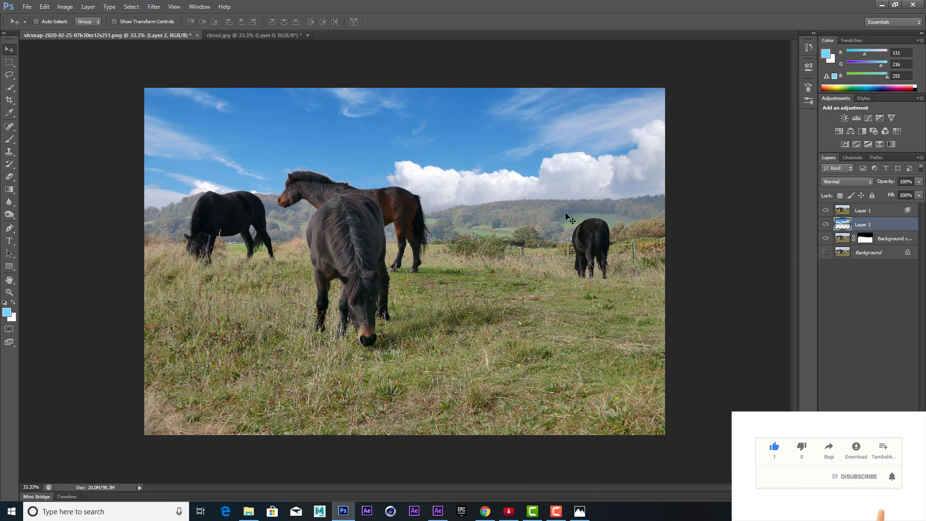